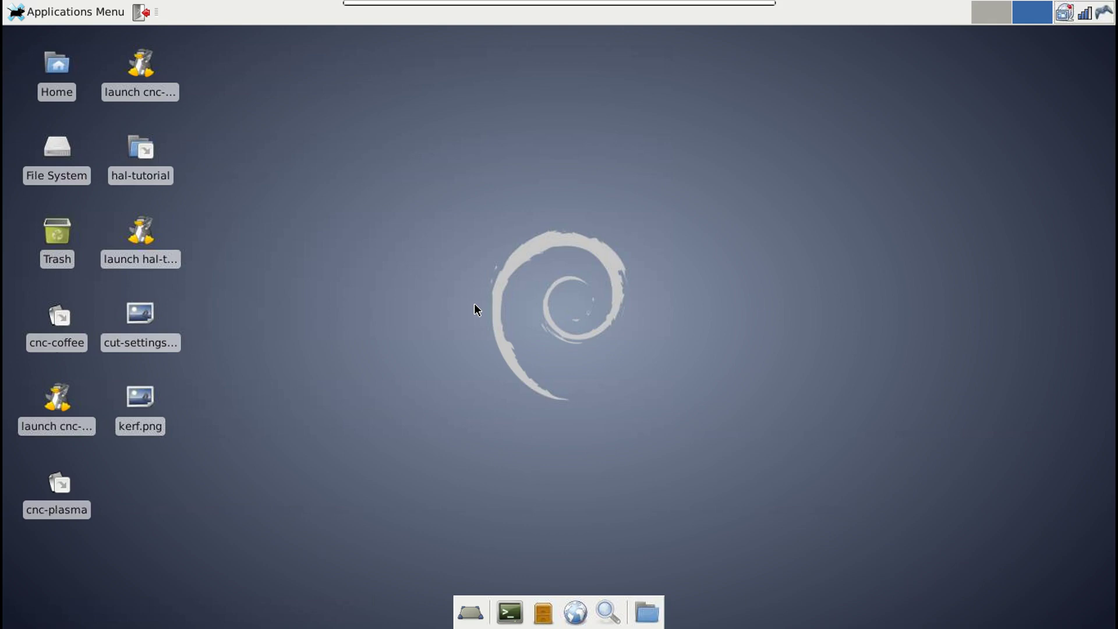
Open the LinuxCNC documentation PDF from the applications menu, then close it.
{"action": "left_click", "coordinate": [57, 21]}
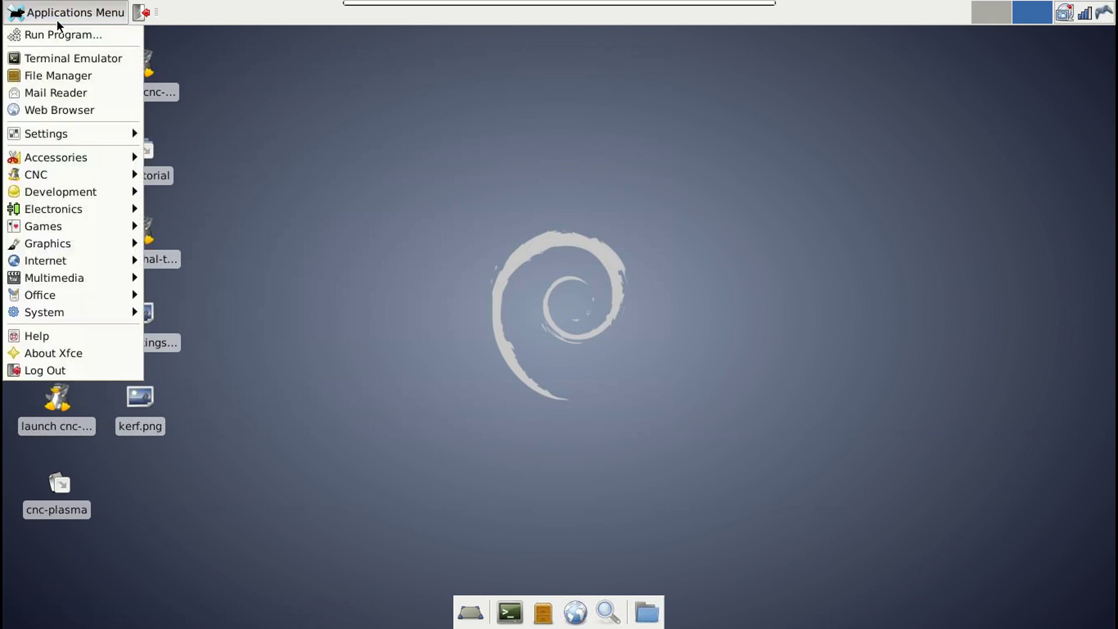
{"action": "mouse_move", "coordinate": [85, 175]}
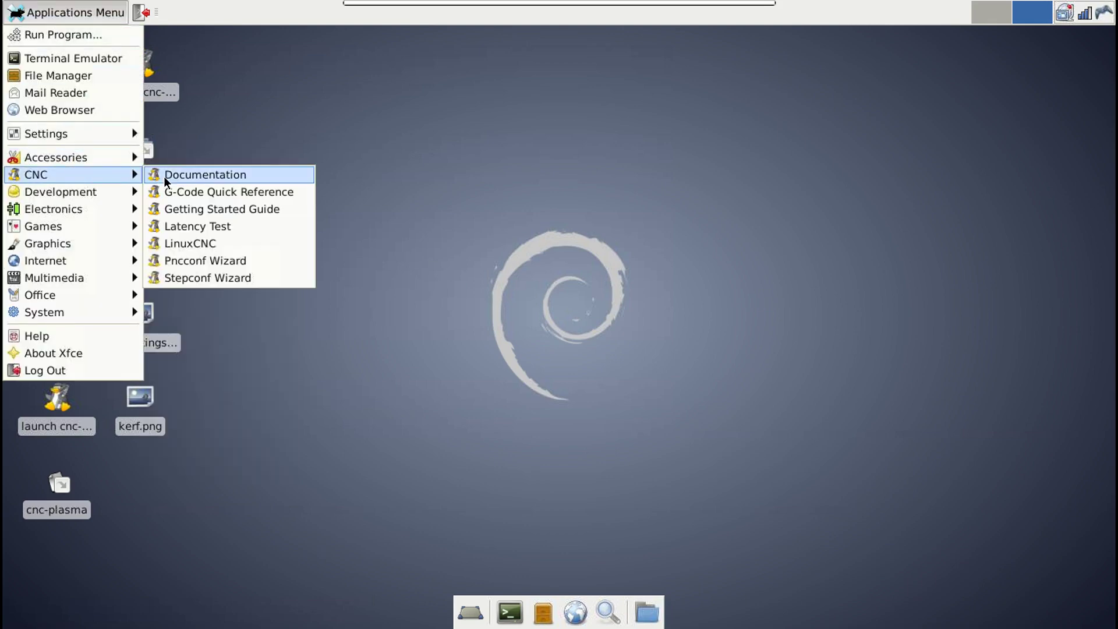
{"action": "left_click", "coordinate": [193, 174]}
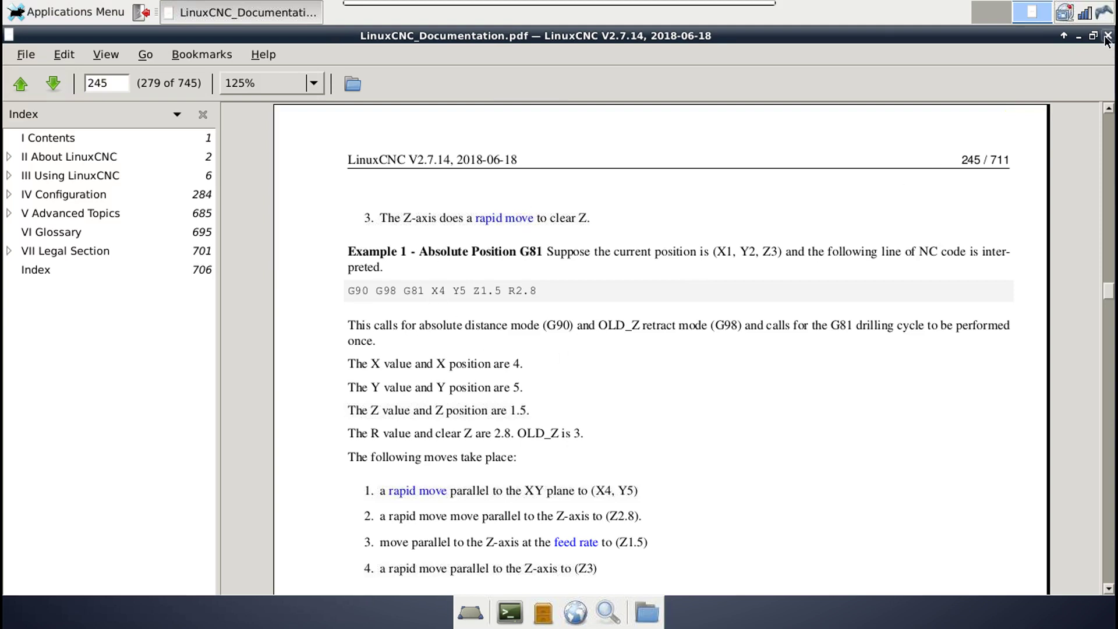
{"action": "left_click", "coordinate": [1107, 36]}
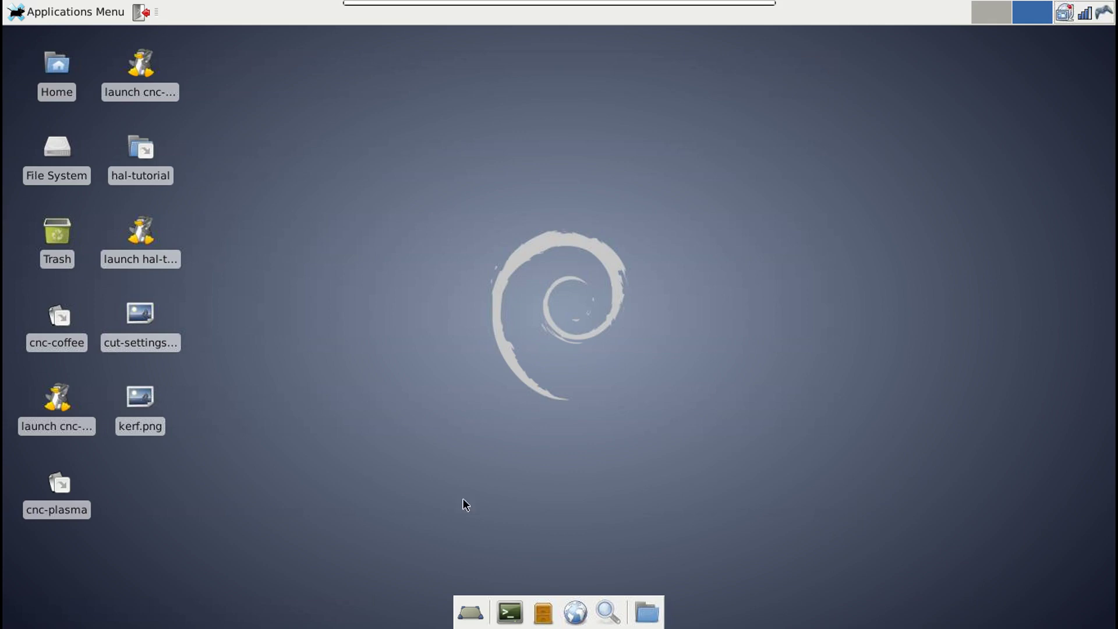
In a new terminal, change into the swolebro-youtube repository folder.
{"action": "left_click", "coordinate": [509, 612]}
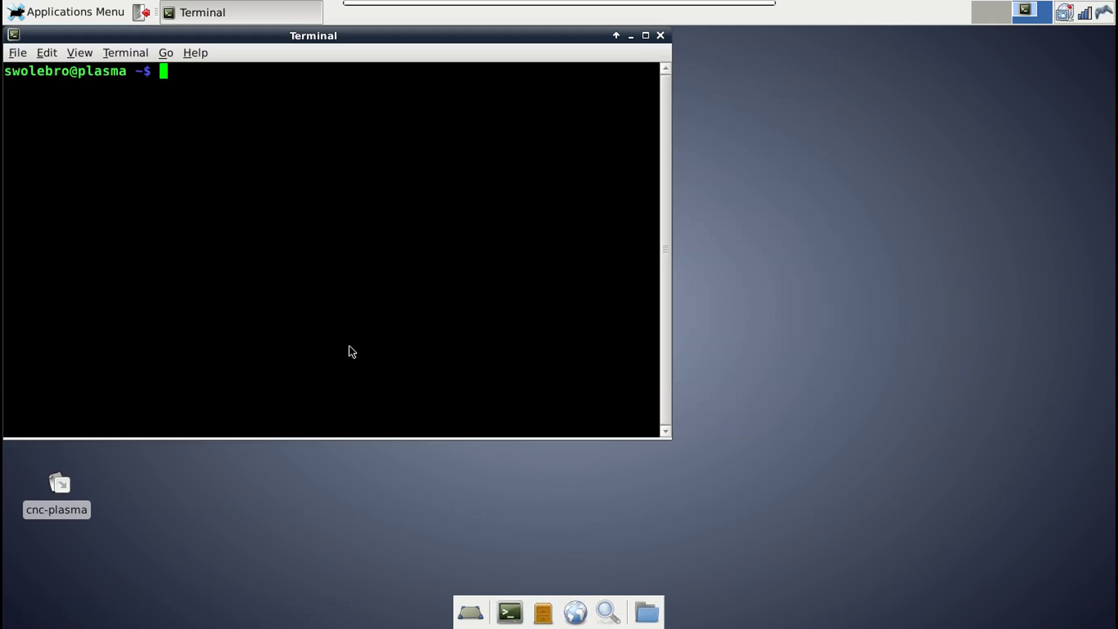
{"action": "type", "text": "cd swol"}
{"action": "key", "text": "Tab"}
{"action": "key", "text": "Return"}
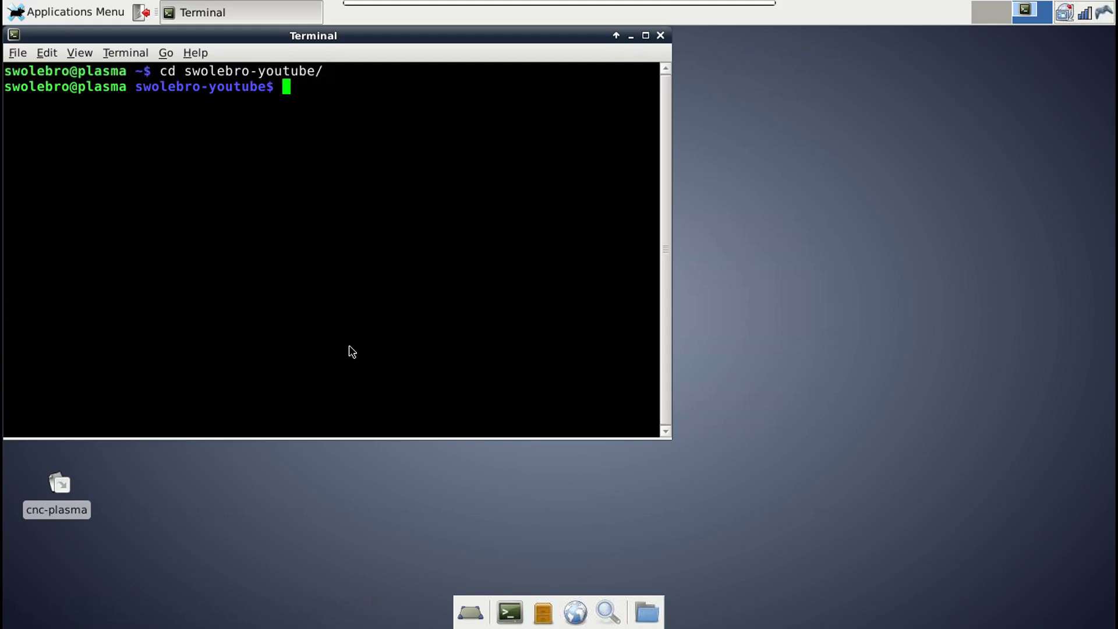
Launch gitk and show the 'Fill out default files; change jog and home seek velocities.' commit.
{"action": "type", "text": "gitk"}
{"action": "key", "text": "Return"}
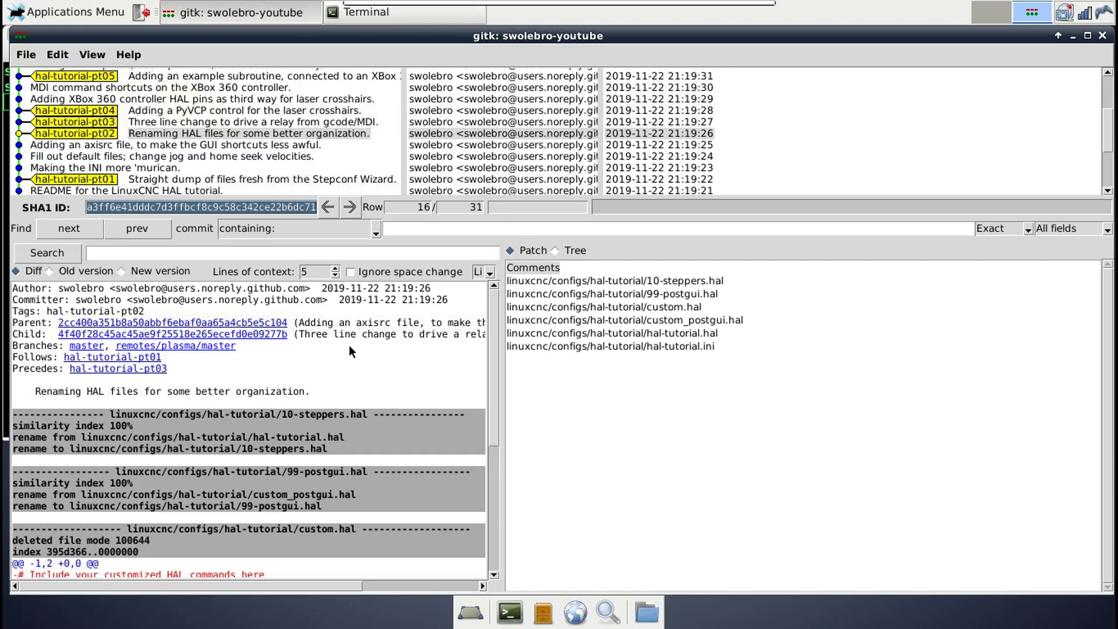
{"action": "scroll", "coordinate": [247, 153], "scroll_direction": "up", "scroll_amount": 2}
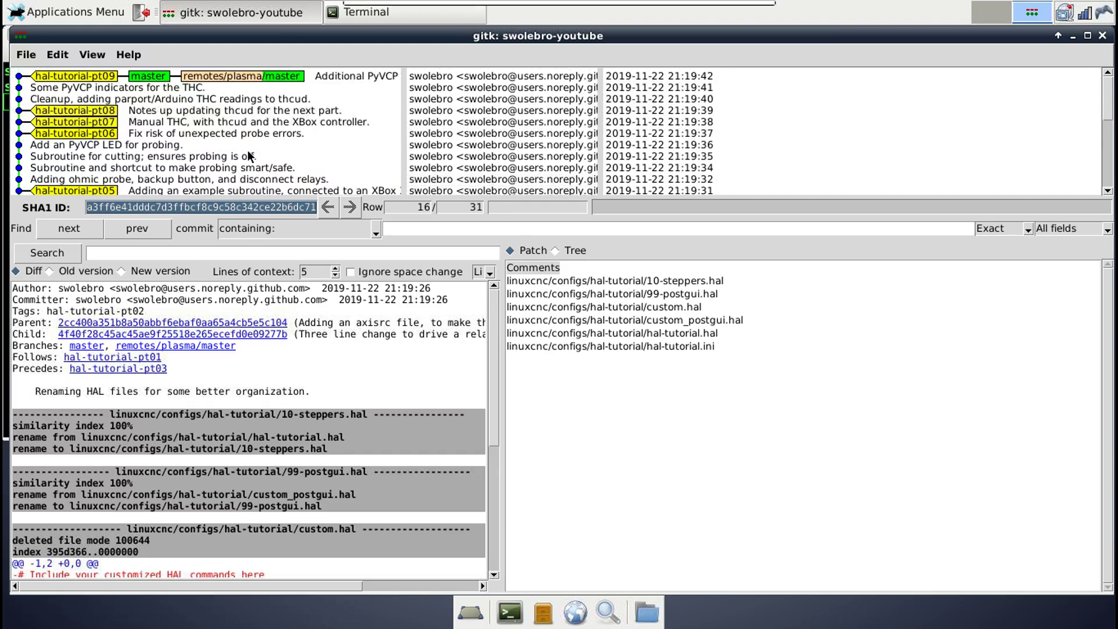
{"action": "scroll", "coordinate": [248, 152], "scroll_direction": "down", "scroll_amount": 2}
{"action": "left_click", "coordinate": [203, 155]}
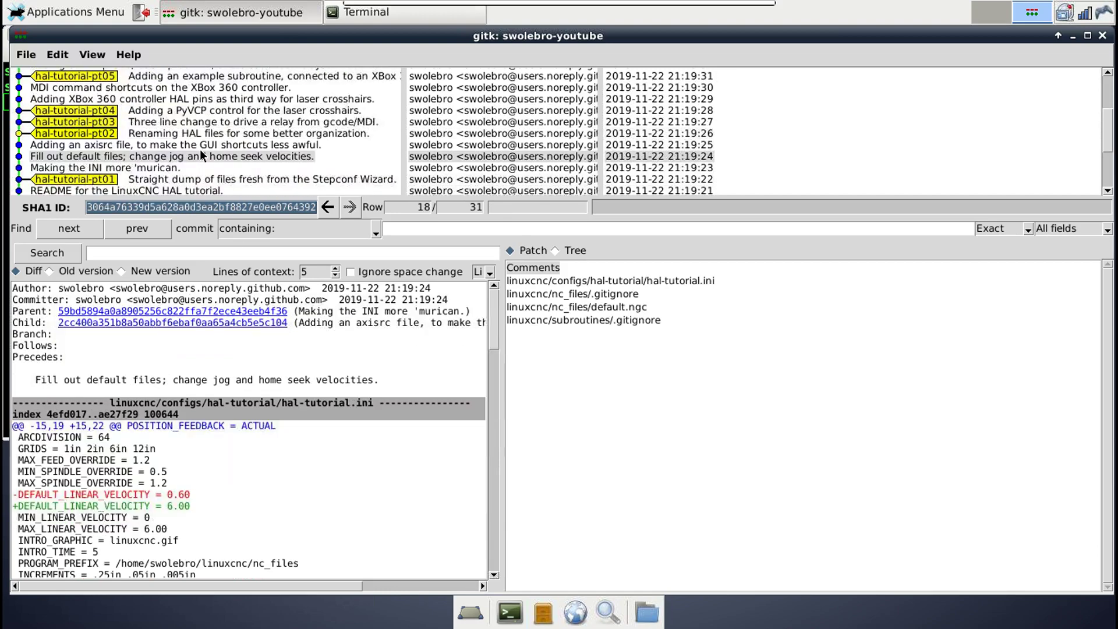
{"action": "scroll", "coordinate": [205, 464], "scroll_direction": "down", "scroll_amount": 3}
{"action": "scroll", "coordinate": [205, 463], "scroll_direction": "up", "scroll_amount": 3}
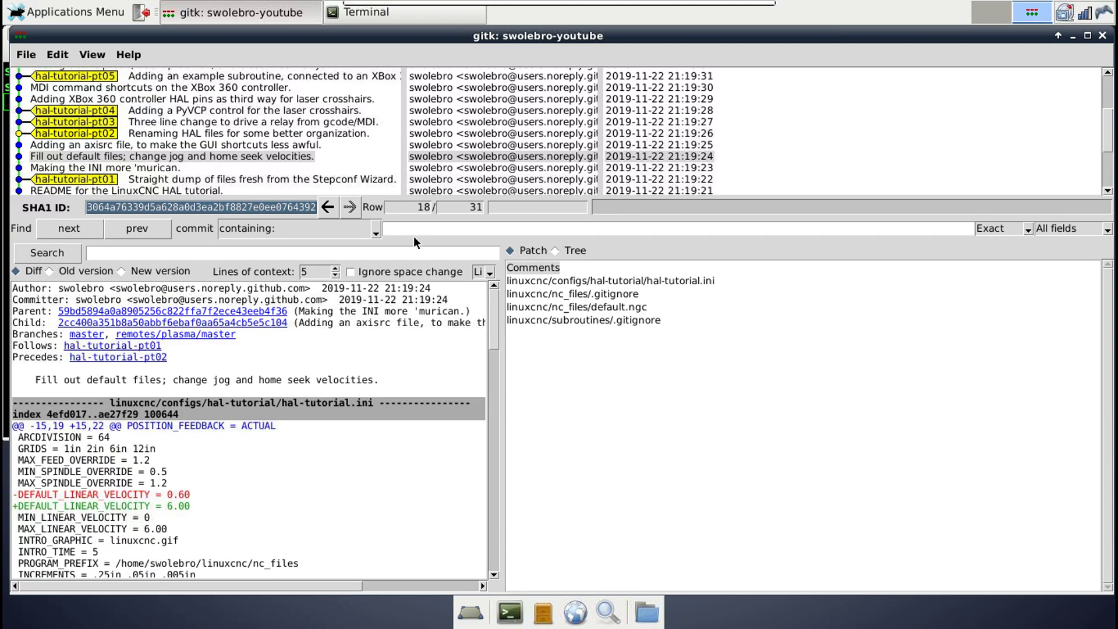
{"action": "key", "text": "super+9"}
{"action": "scroll", "coordinate": [359, 347], "scroll_direction": "down", "scroll_amount": 5}
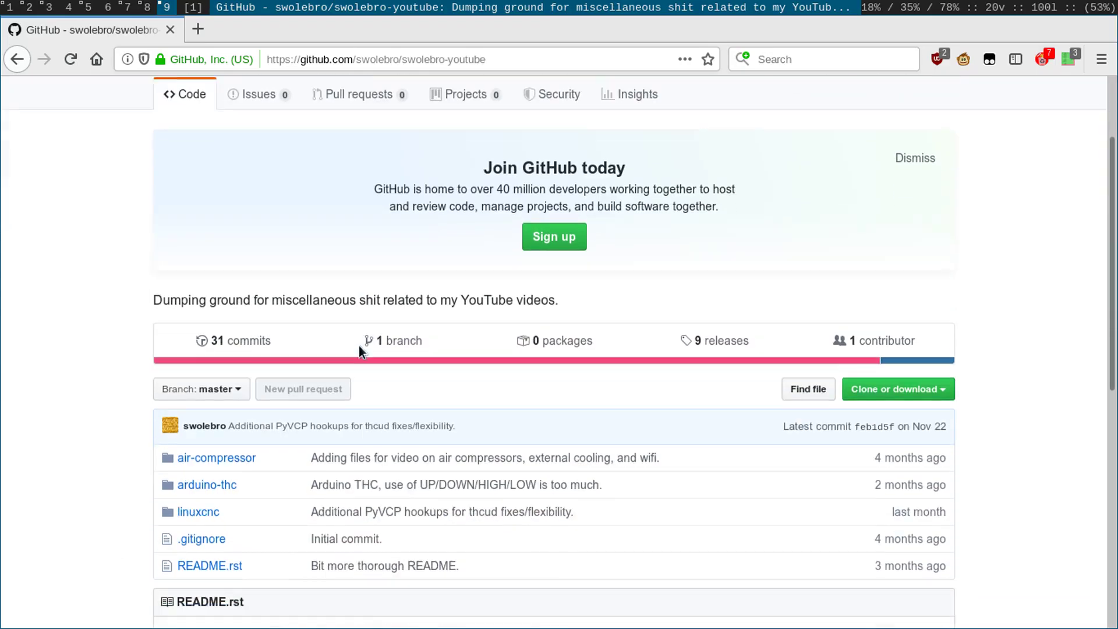
{"action": "scroll", "coordinate": [359, 347], "scroll_direction": "up", "scroll_amount": 3}
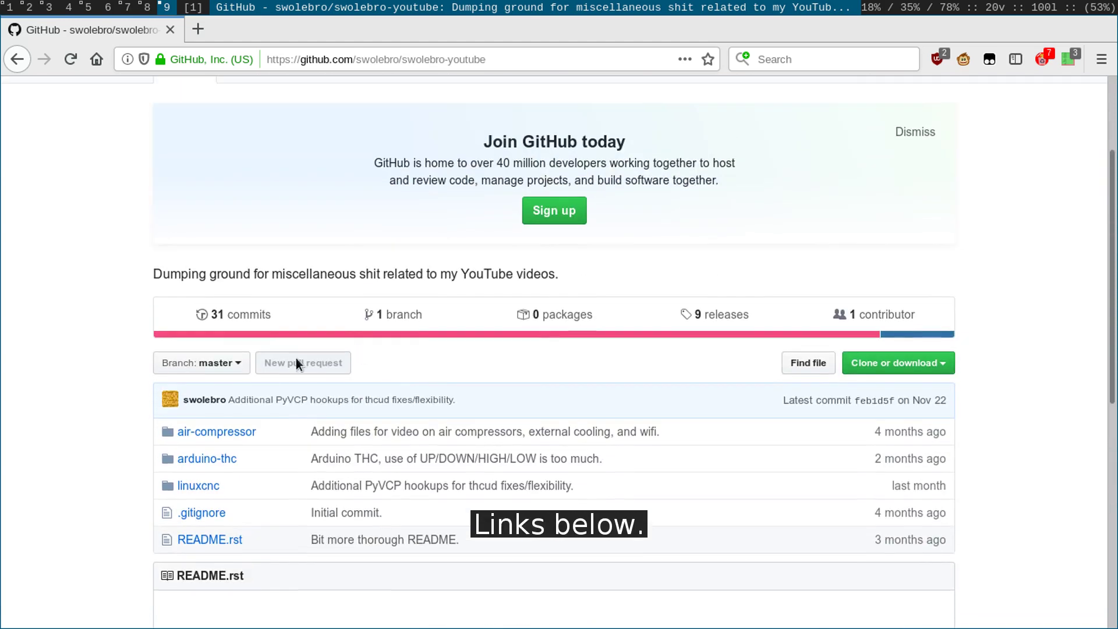
{"action": "left_click", "coordinate": [248, 315]}
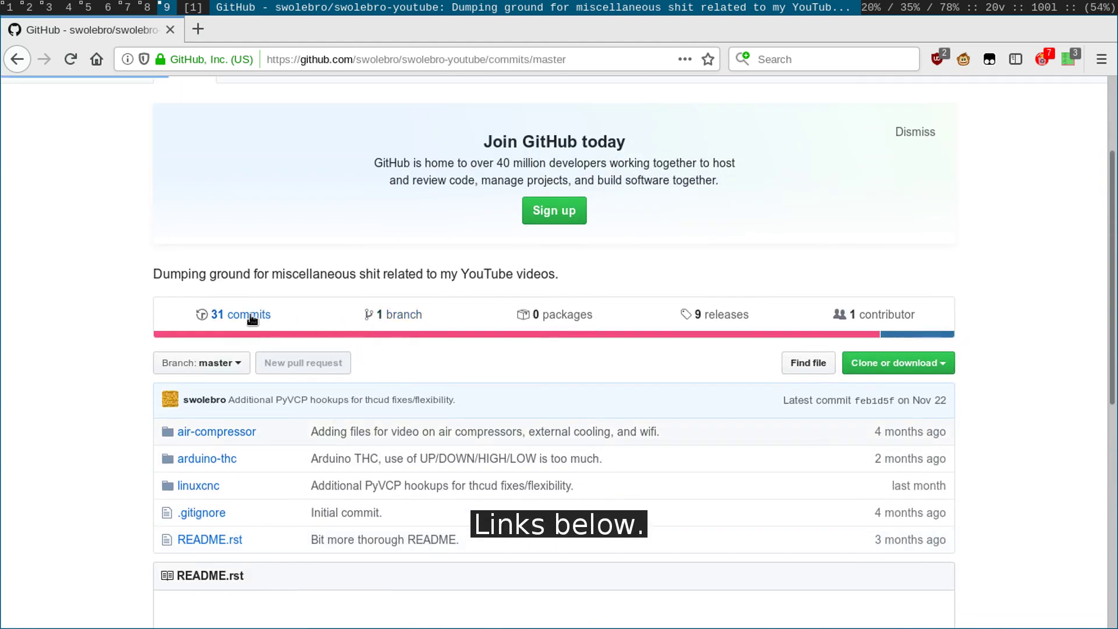
{"action": "scroll", "coordinate": [320, 353], "scroll_direction": "down", "scroll_amount": 7}
{"action": "scroll", "coordinate": [320, 353], "scroll_direction": "down", "scroll_amount": 2}
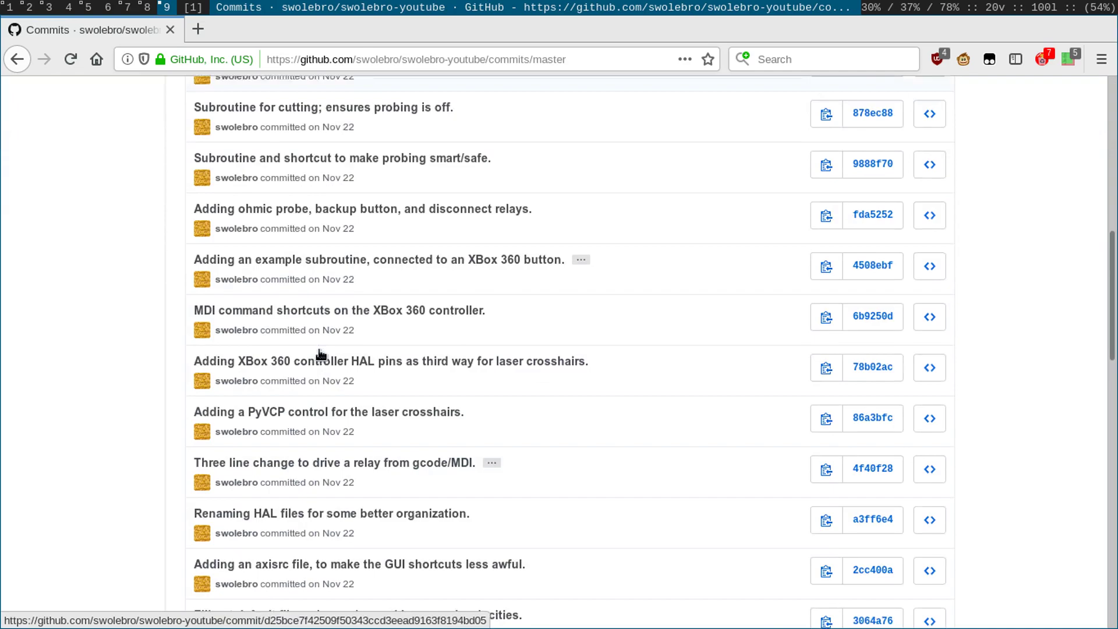
{"action": "scroll", "coordinate": [318, 355], "scroll_direction": "up", "scroll_amount": 10}
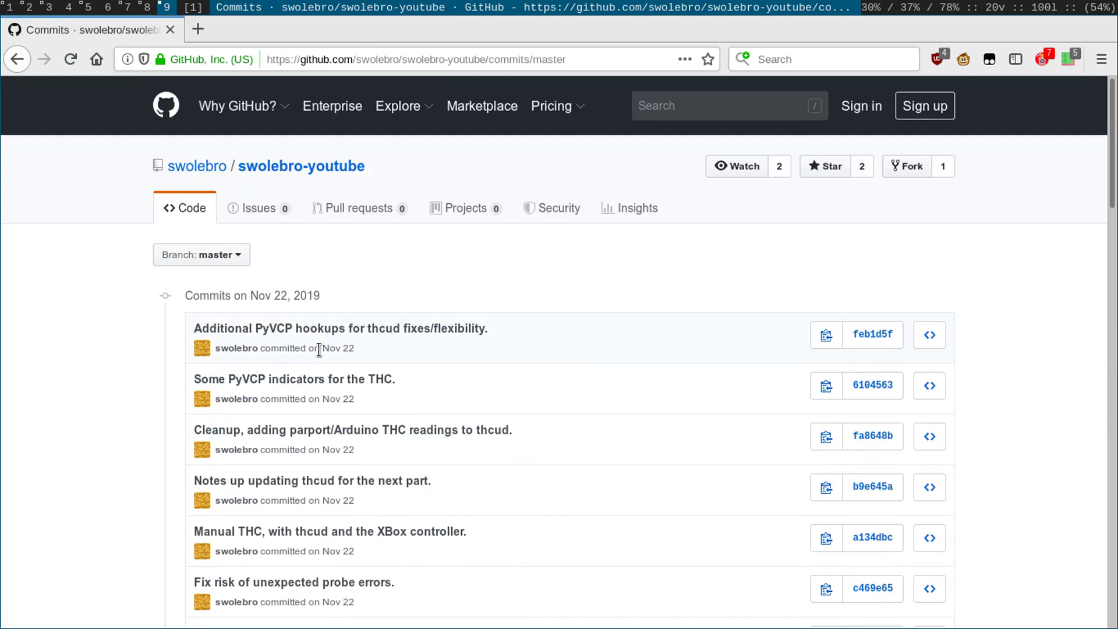
{"action": "key", "text": "alt+Tab"}
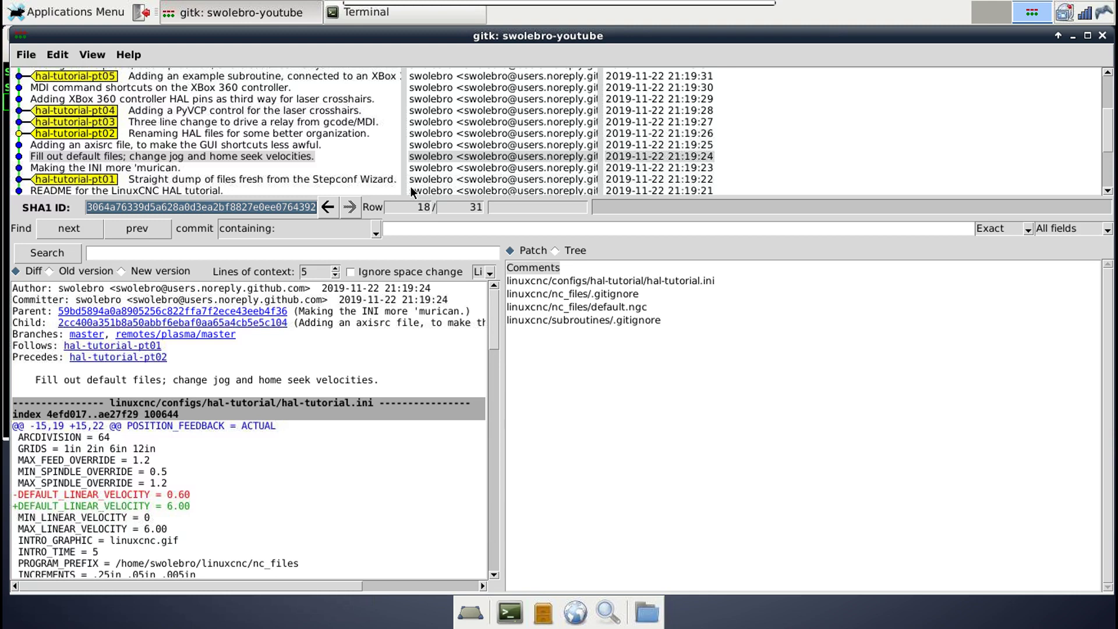
Step through the Straight dump and Renaming HAL files commits to the 'murican INI commit's diff.
{"action": "left_click", "coordinate": [139, 180]}
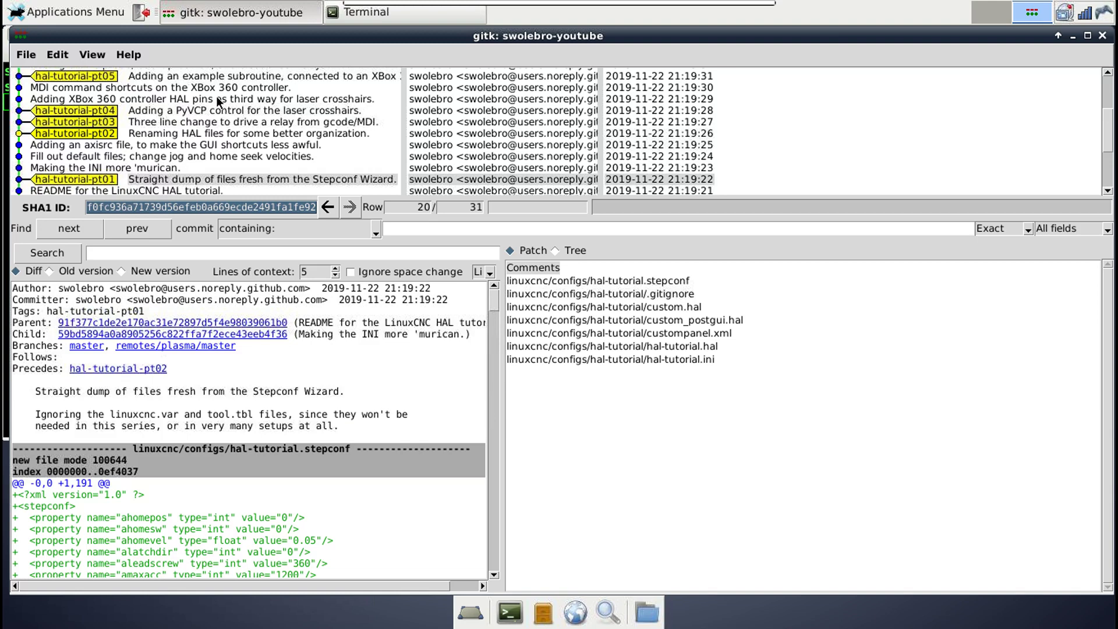
{"action": "left_click", "coordinate": [145, 134]}
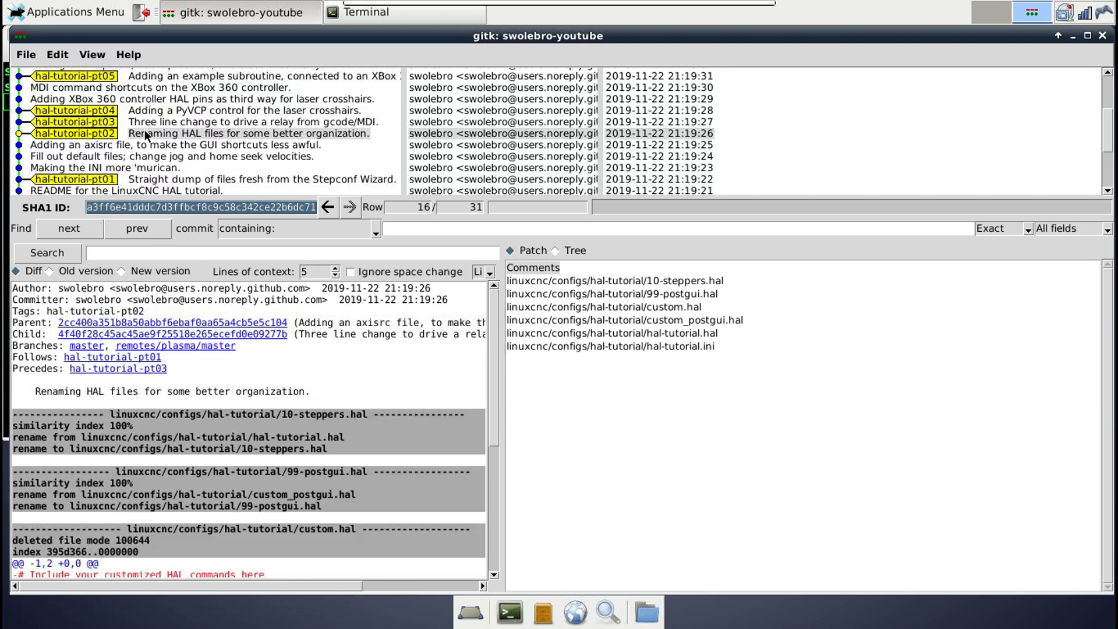
{"action": "left_click", "coordinate": [143, 169]}
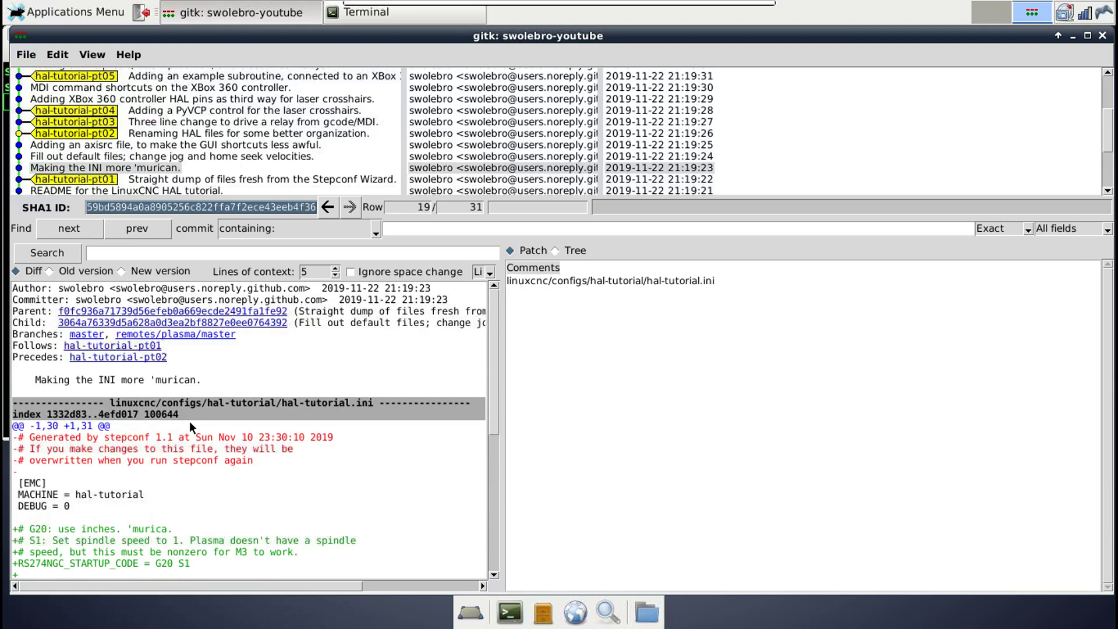
{"action": "scroll", "coordinate": [190, 420], "scroll_direction": "down", "scroll_amount": 1}
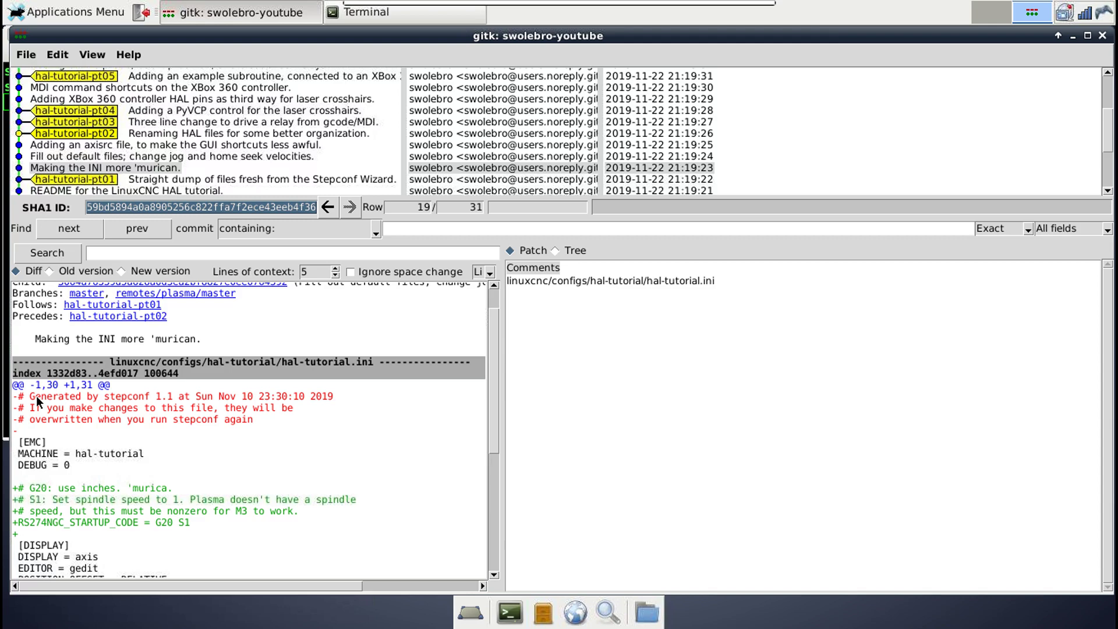
{"action": "scroll", "coordinate": [36, 396], "scroll_direction": "up", "scroll_amount": 1}
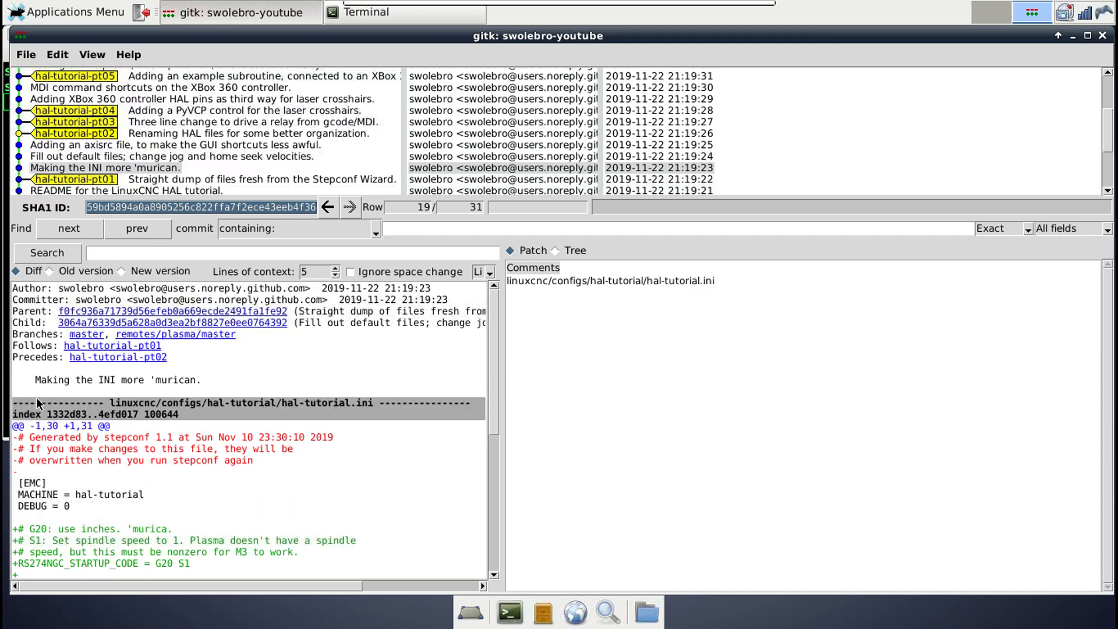
{"action": "scroll", "coordinate": [36, 397], "scroll_direction": "down", "scroll_amount": 2}
{"action": "left_click_drag", "start_coordinate": [37, 387], "coordinate": [21, 367]}
{"action": "left_click", "coordinate": [44, 360]}
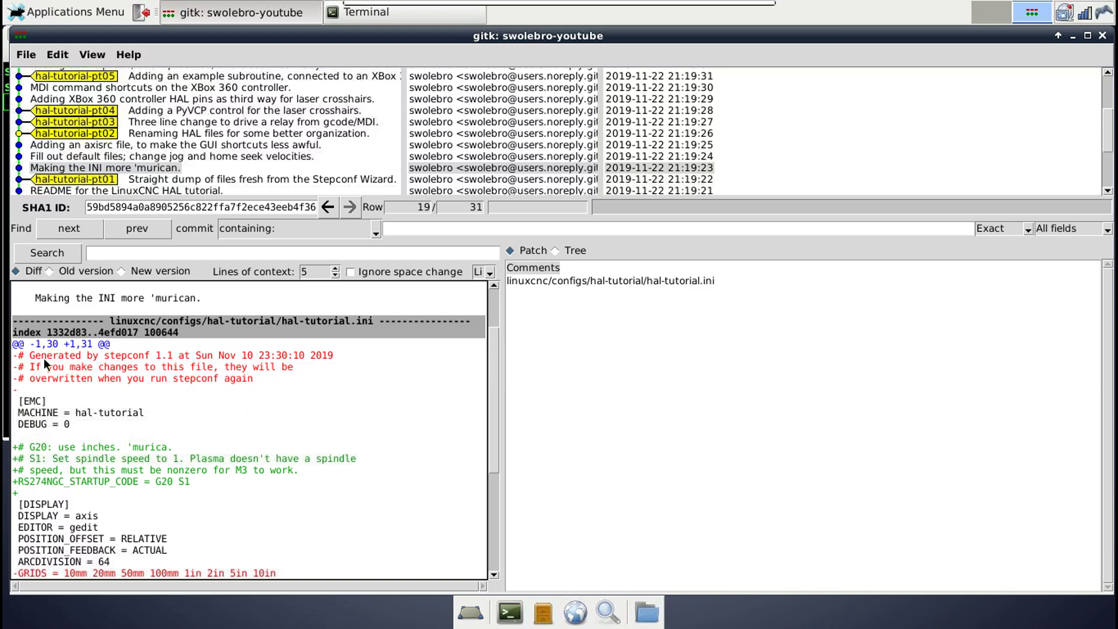
{"action": "scroll", "coordinate": [84, 415], "scroll_direction": "down", "scroll_amount": 1}
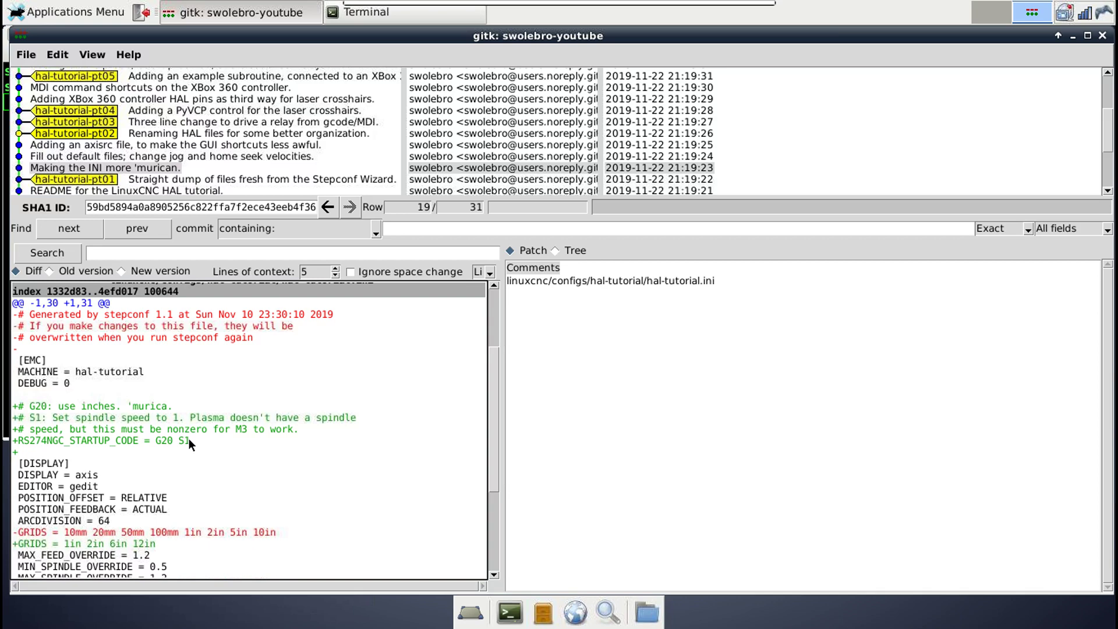
Switch to the desktop workspace and launch the hal-tutorial configuration from its icon.
{"action": "scroll", "coordinate": [189, 438], "scroll_direction": "down", "scroll_amount": 3}
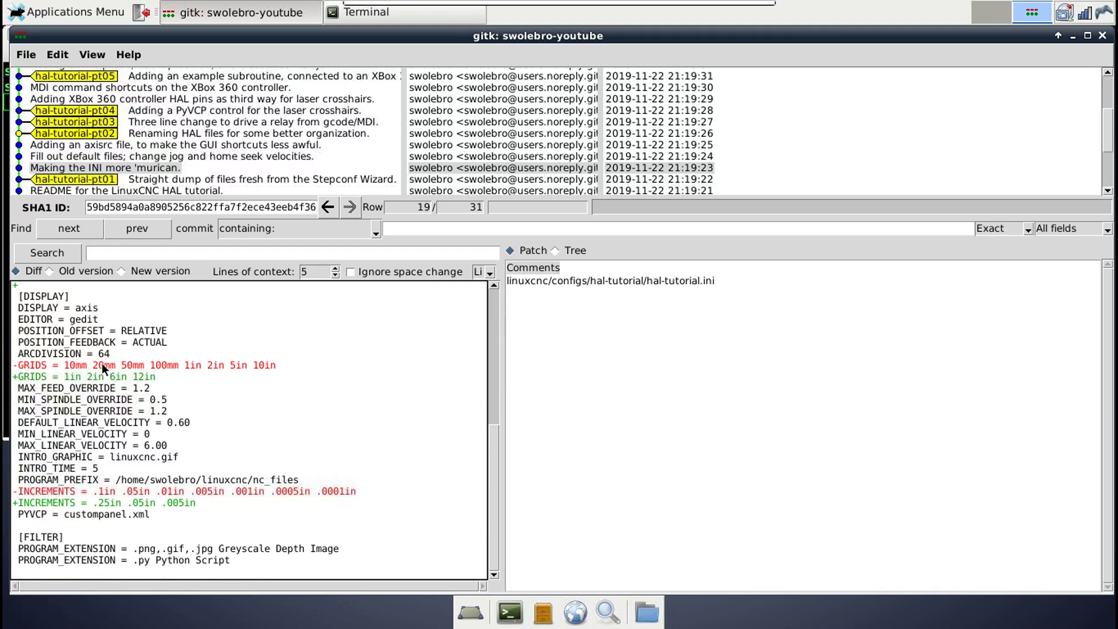
{"action": "left_click", "coordinate": [986, 14]}
{"action": "double_click", "coordinate": [141, 244]}
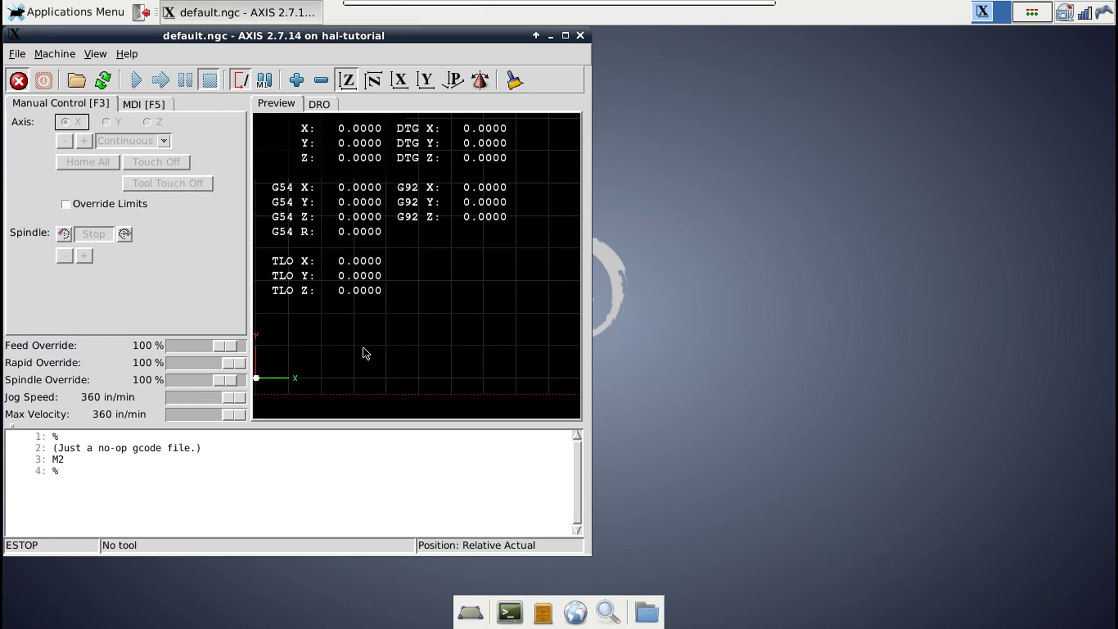
Switch from AXIS back to gitk's workspace to see the 'murican commit's INCREMENTS change.
{"action": "left_click", "coordinate": [1034, 18]}
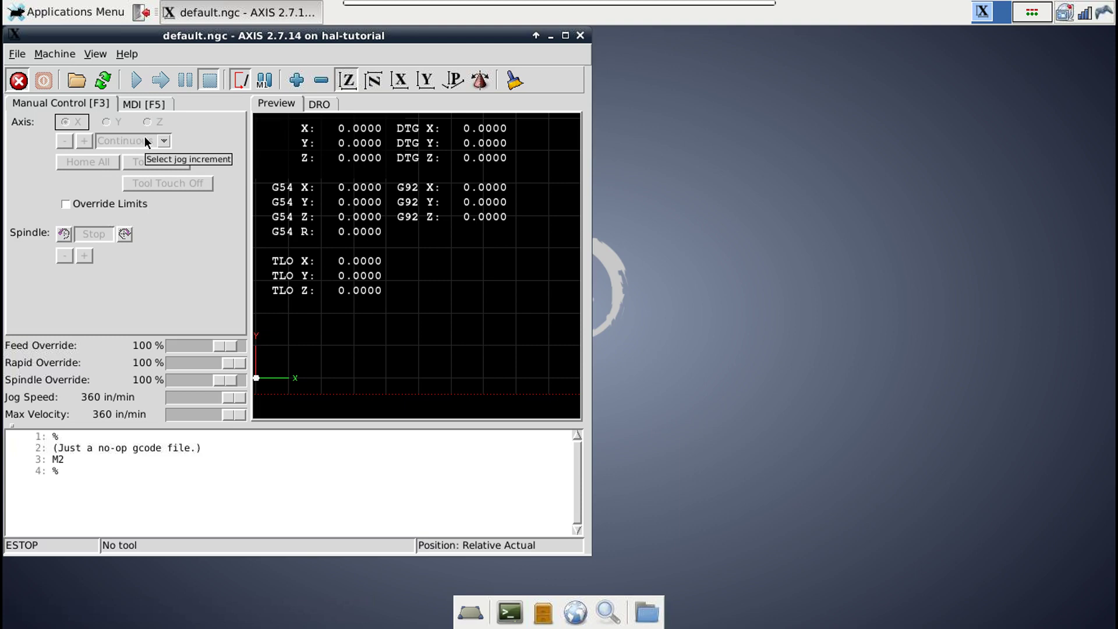
{"action": "left_click", "coordinate": [1030, 14]}
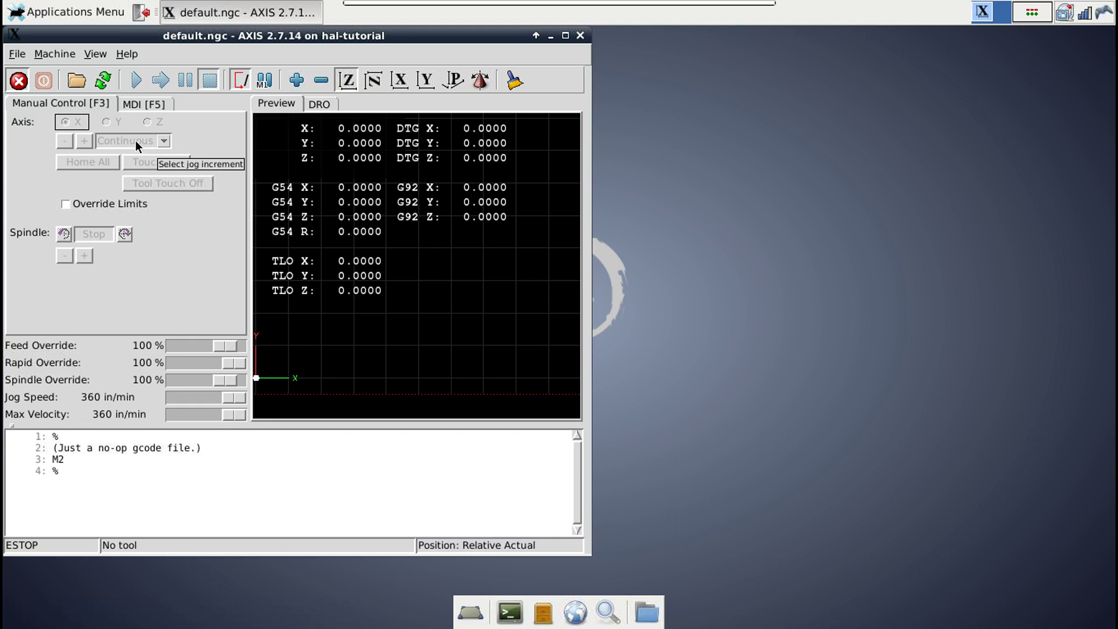
{"action": "left_click", "coordinate": [1036, 13]}
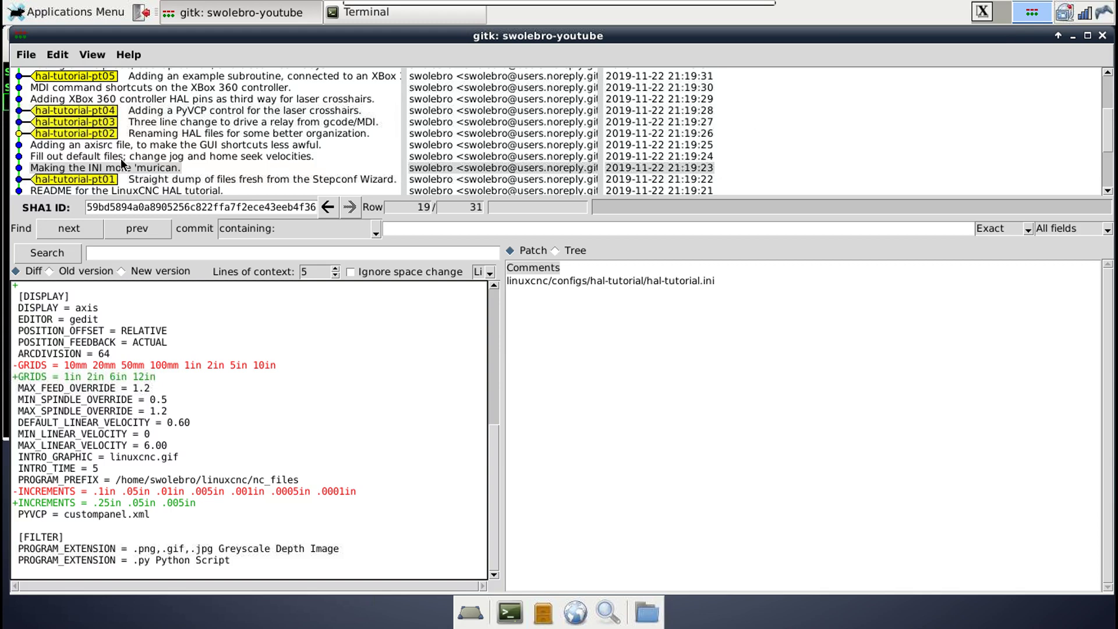
Show the Fill out default files commit's diff with 29 lines of context.
{"action": "left_click", "coordinate": [106, 151]}
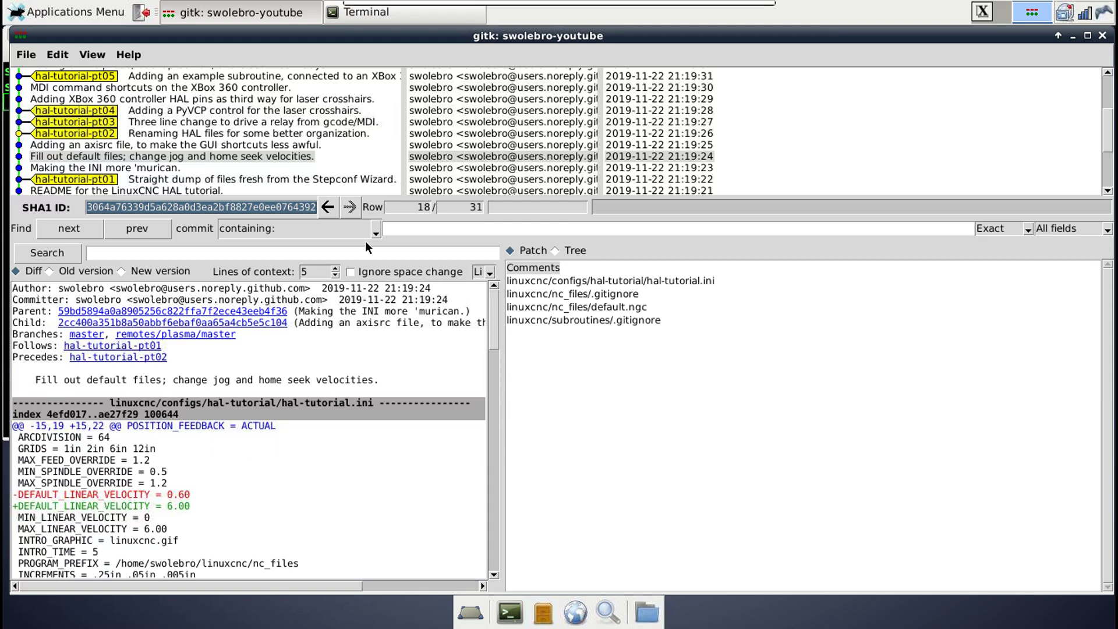
{"action": "left_click", "coordinate": [335, 269]}
{"action": "left_click", "coordinate": [336, 270]}
{"action": "left_click", "coordinate": [335, 270]}
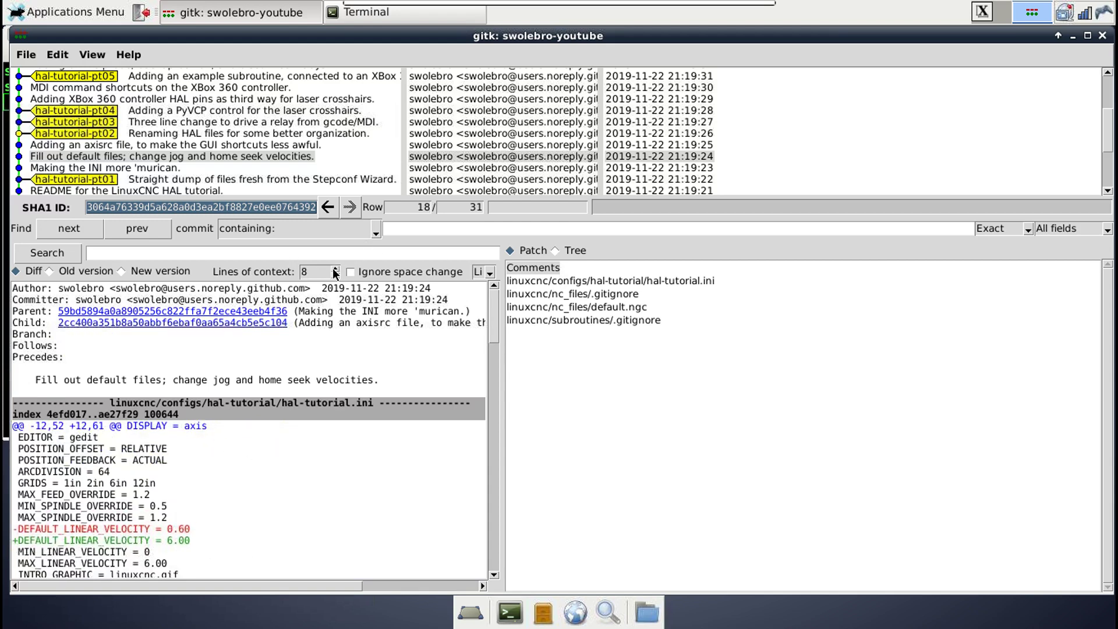
{"action": "left_click", "coordinate": [335, 269]}
{"action": "left_click", "coordinate": [335, 269]}
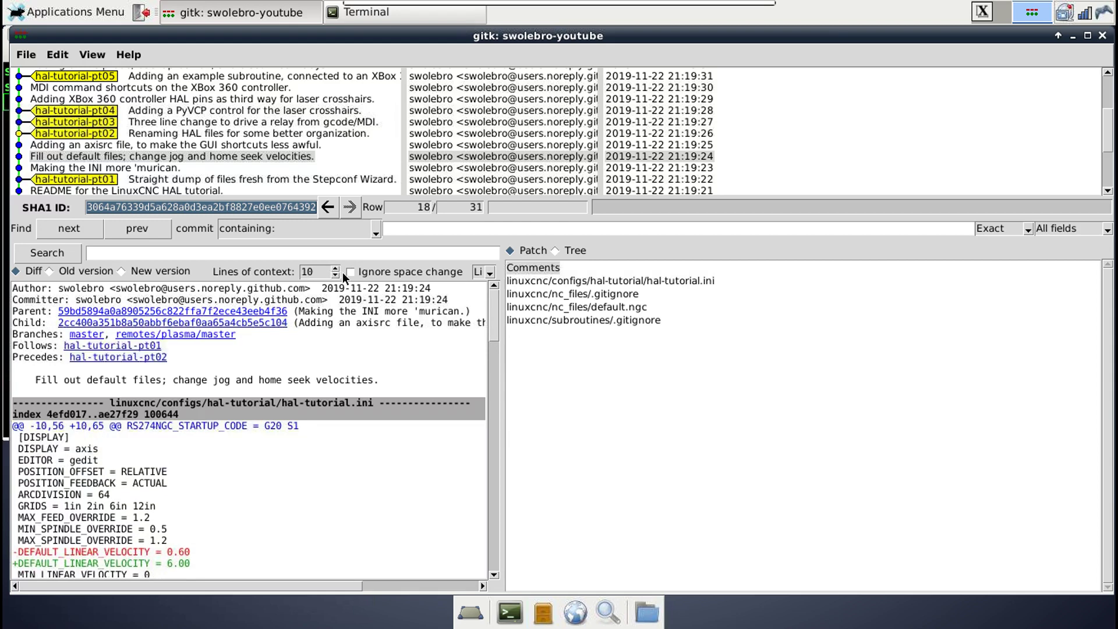
{"action": "left_click", "coordinate": [335, 269]}
{"action": "left_click", "coordinate": [336, 268]}
{"action": "left_click", "coordinate": [336, 268]}
{"action": "left_click", "coordinate": [336, 269]}
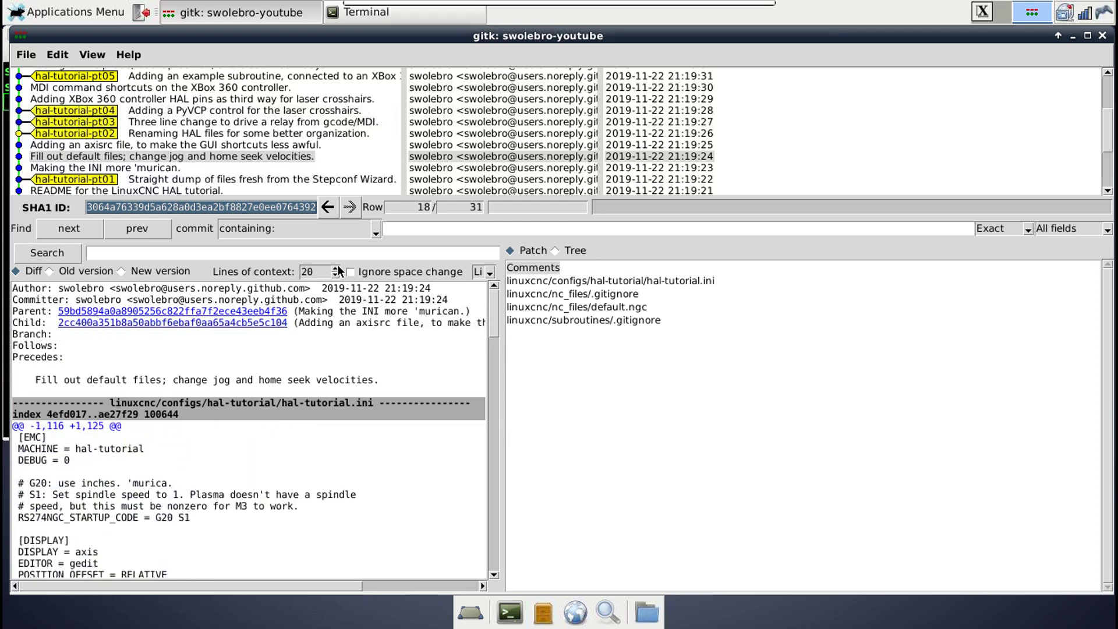
{"action": "left_click", "coordinate": [336, 268]}
{"action": "left_click", "coordinate": [336, 268]}
{"action": "left_click", "coordinate": [336, 269]}
{"action": "left_click", "coordinate": [336, 269]}
{"action": "left_click", "coordinate": [336, 269]}
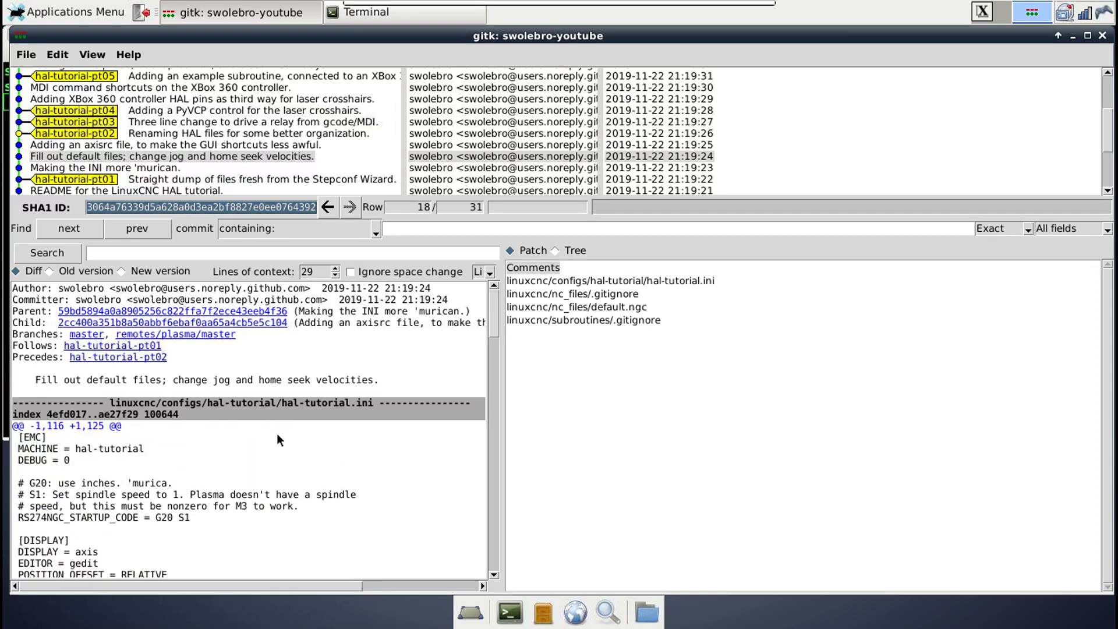
Switch to AXIS and drag the Jog Speed slider down to 0 in/min.
{"action": "scroll", "coordinate": [277, 433], "scroll_direction": "down", "scroll_amount": 3}
{"action": "scroll", "coordinate": [277, 433], "scroll_direction": "down", "scroll_amount": 5}
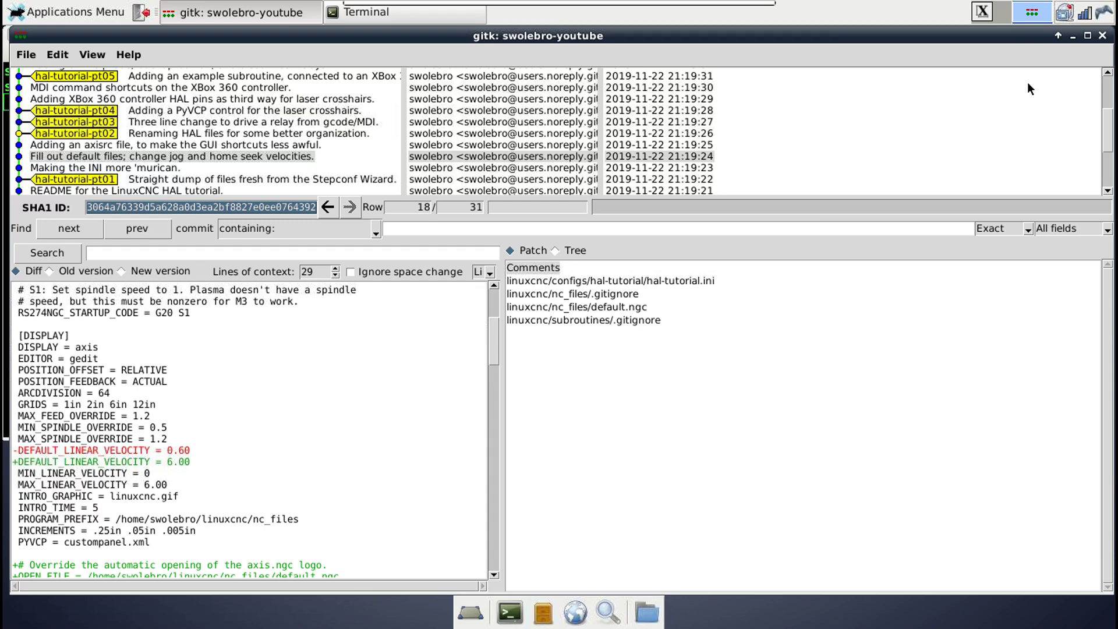
{"action": "left_click", "coordinate": [983, 12]}
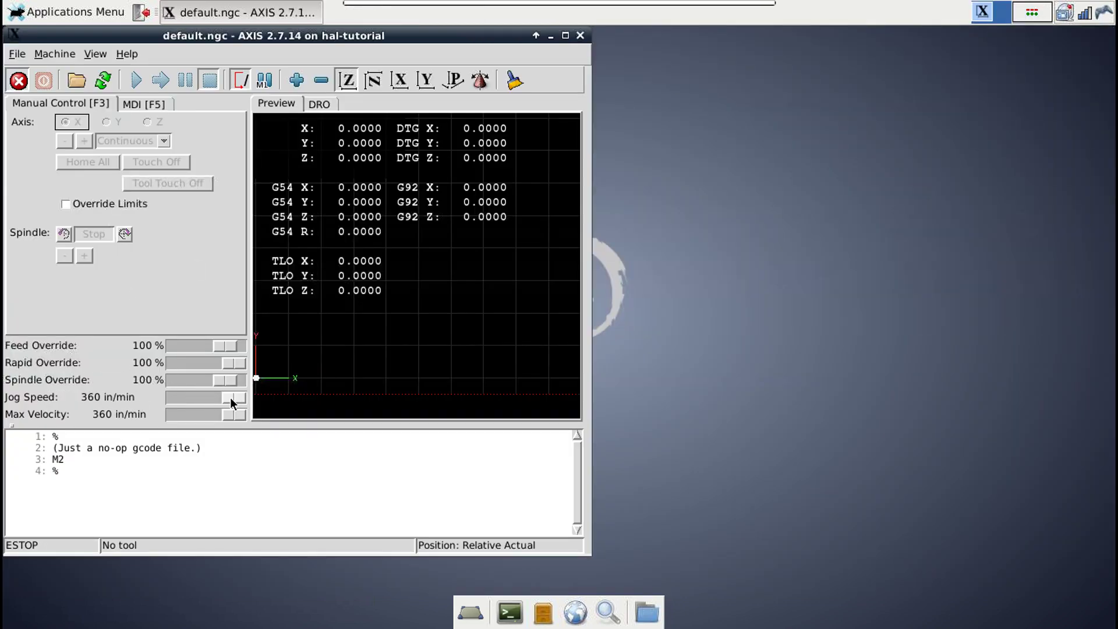
{"action": "mouse_move", "coordinate": [231, 399]}
{"action": "left_mouse_down"}
{"action": "mouse_move", "coordinate": [174, 400]}
{"action": "mouse_move", "coordinate": [236, 400]}
{"action": "left_mouse_up"}
Return to gitk and scroll the diff to the added OPEN_FILE default.ngc setting.
{"action": "left_click", "coordinate": [1032, 13]}
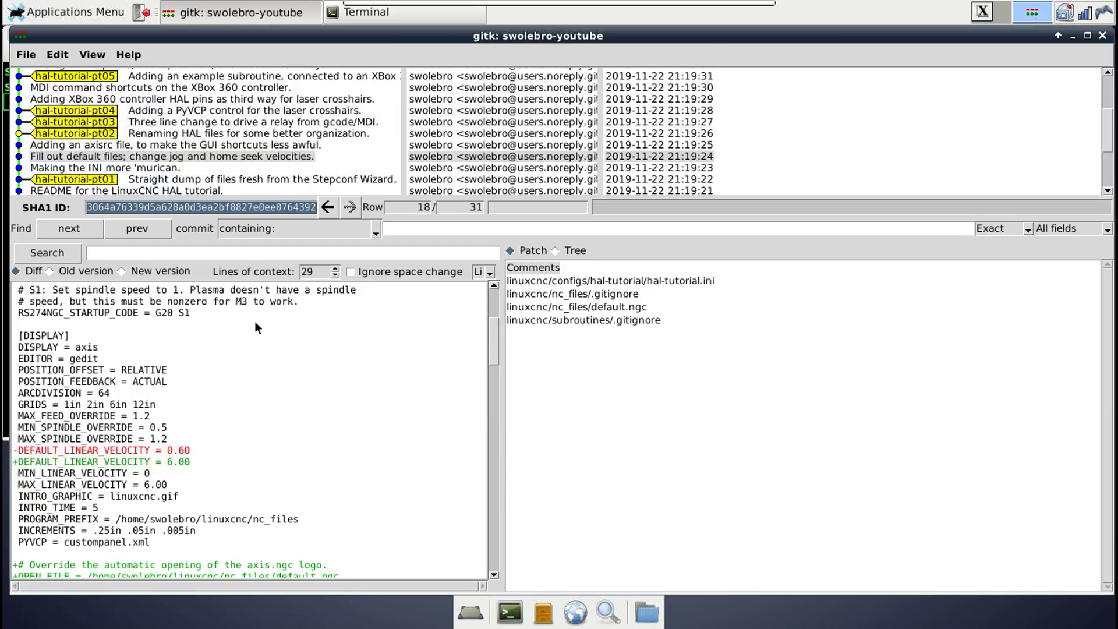
{"action": "scroll", "coordinate": [277, 381], "scroll_direction": "down", "scroll_amount": 4}
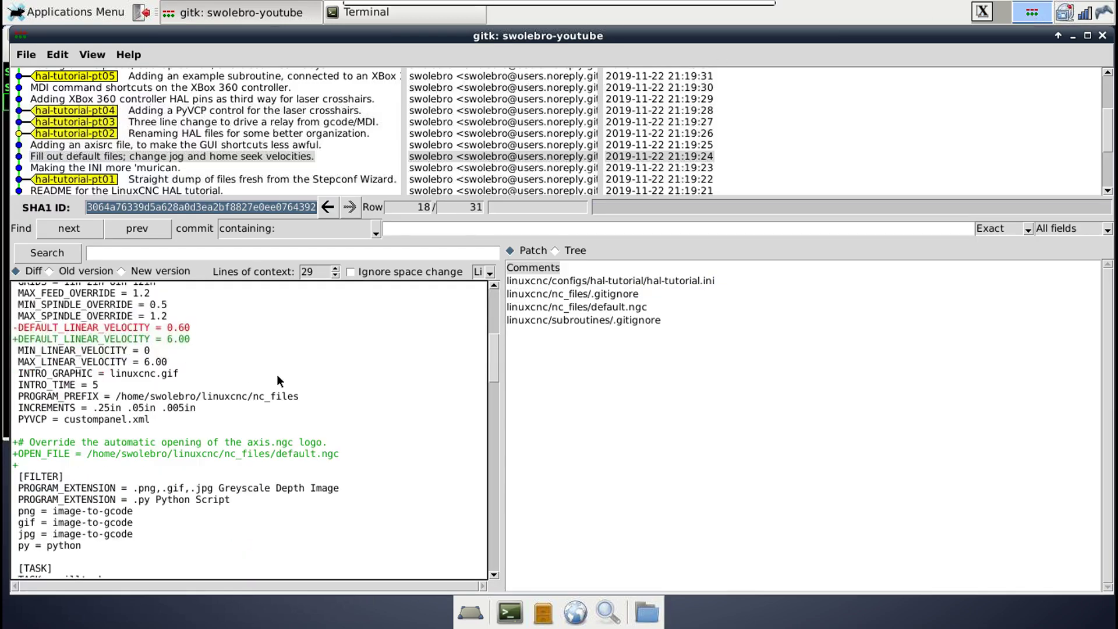
{"action": "scroll", "coordinate": [277, 377], "scroll_direction": "down", "scroll_amount": 1}
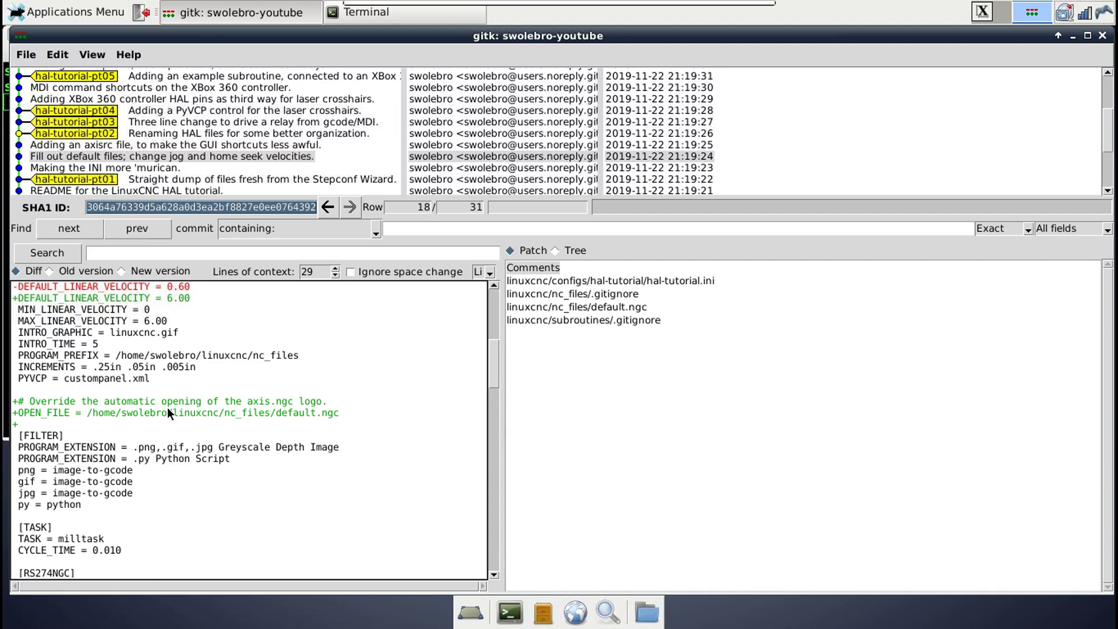
In AXIS, zoom out the toolpath preview and pan it toward the origin.
{"action": "left_click", "coordinate": [995, 12]}
{"action": "scroll", "coordinate": [381, 278], "scroll_direction": "down", "scroll_amount": 5}
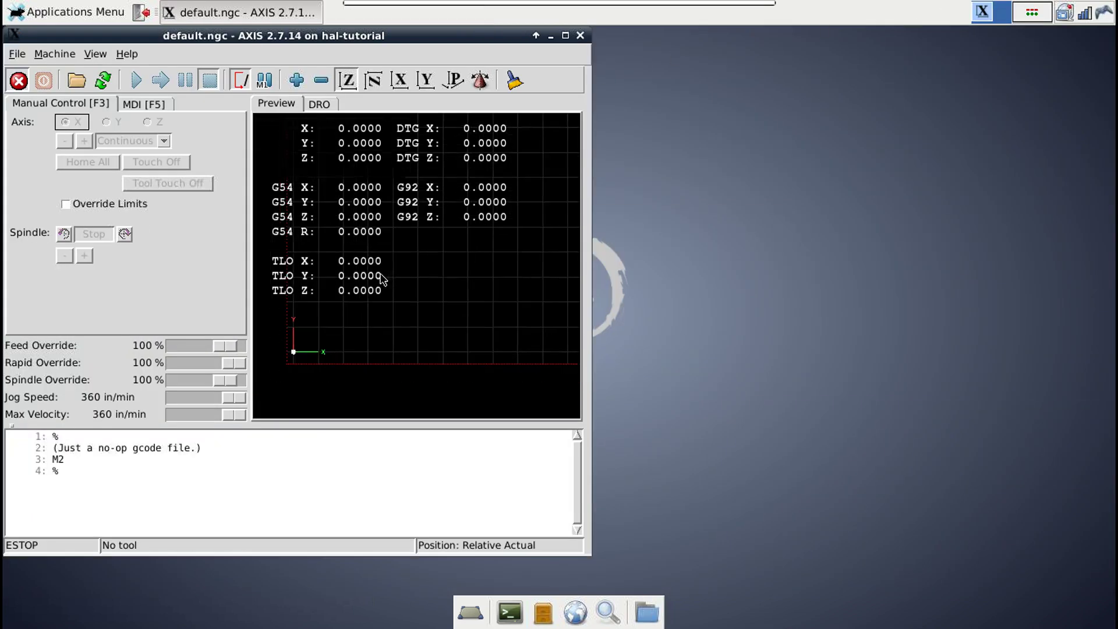
{"action": "left_click_drag", "start_coordinate": [485, 275], "coordinate": [431, 299]}
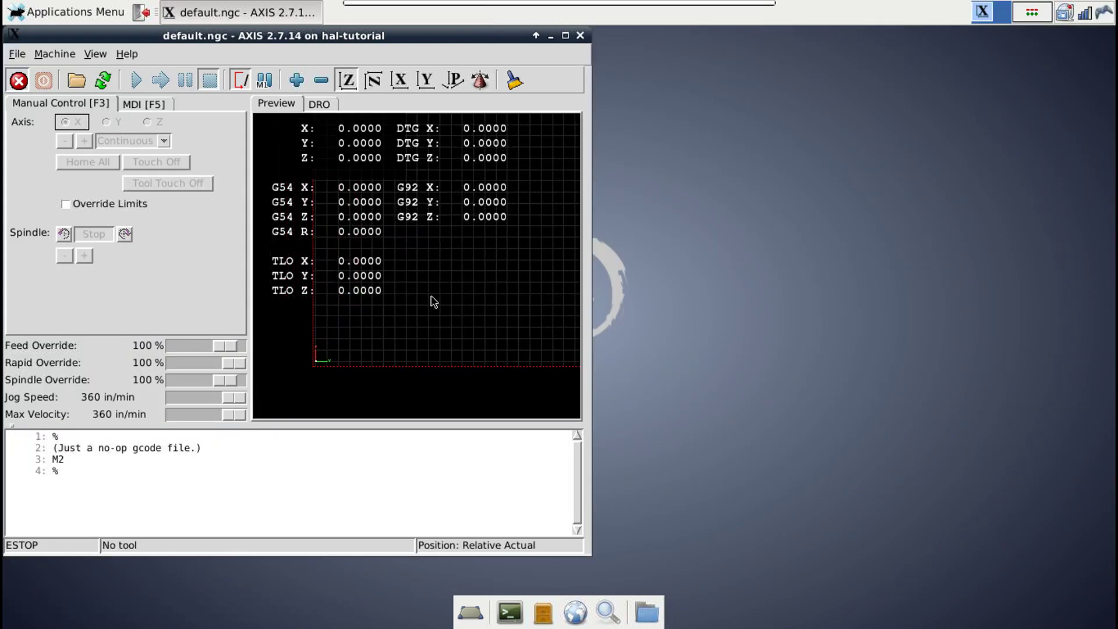
View the new default.ngc diff, then return to hal-tutorial.ini's DEFAULT_LINEAR_VELOCITY 0.60→6.00 change.
{"action": "left_click", "coordinate": [1019, 17]}
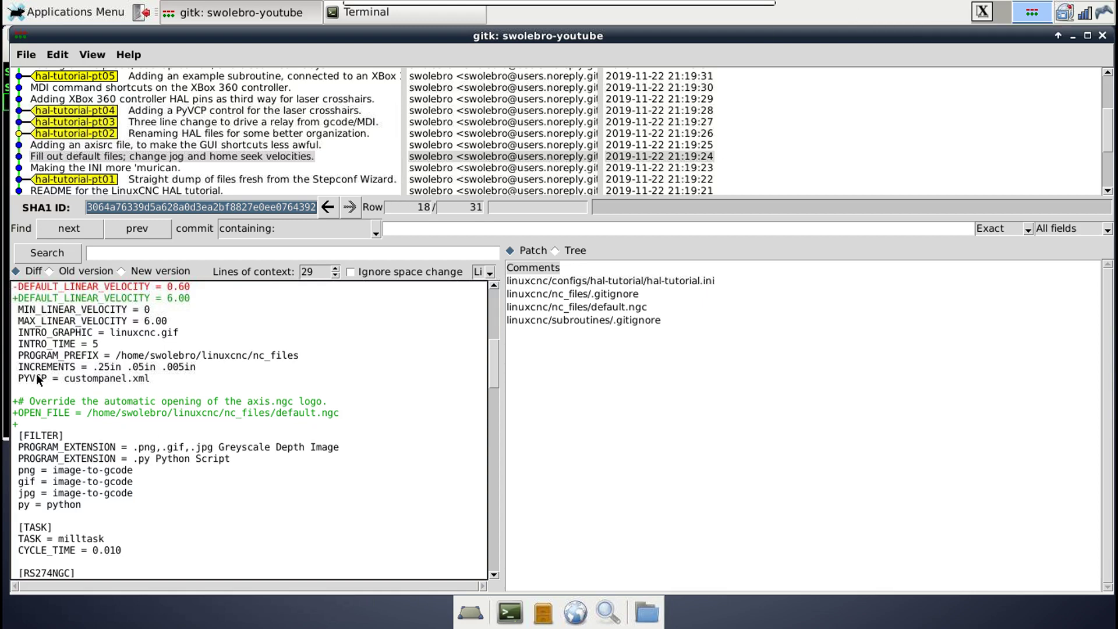
{"action": "left_click", "coordinate": [612, 307]}
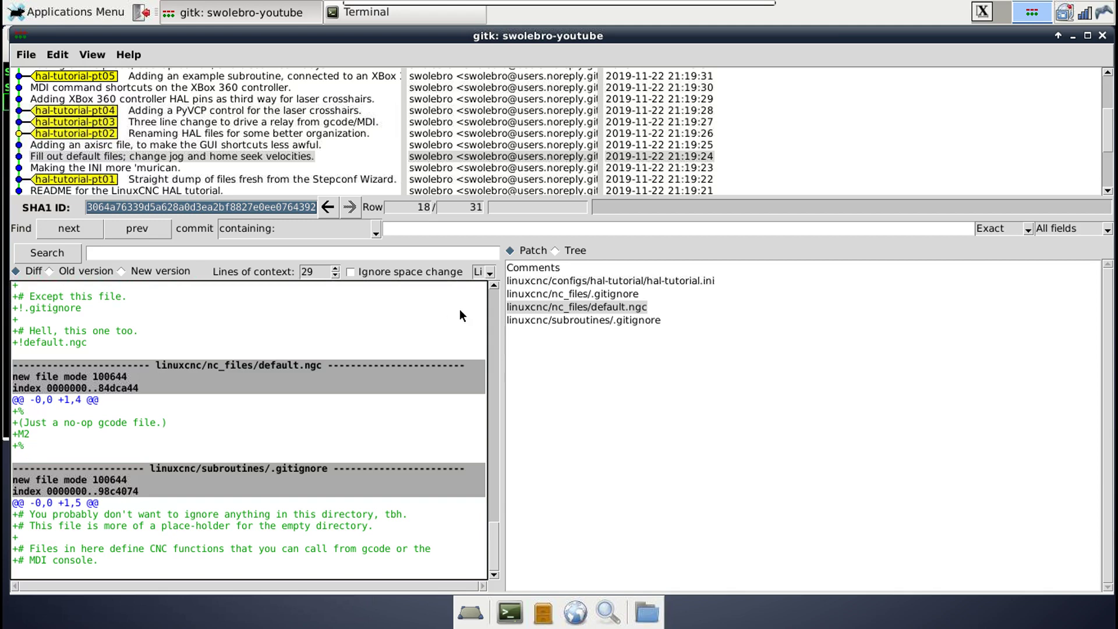
{"action": "left_click", "coordinate": [563, 279]}
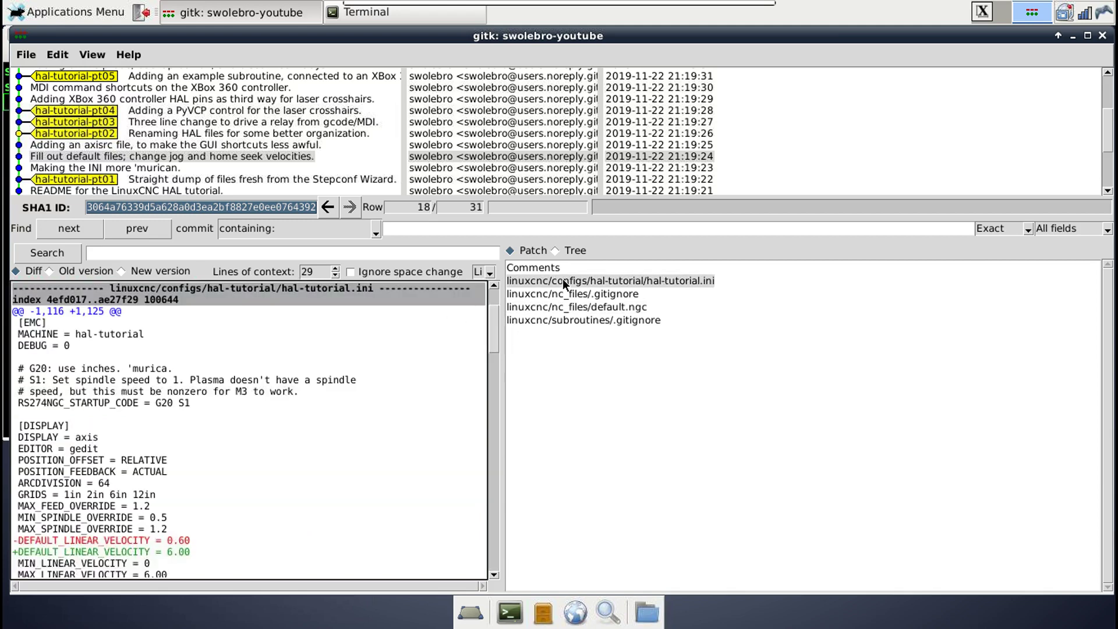
{"action": "scroll", "coordinate": [225, 390], "scroll_direction": "down", "scroll_amount": 5}
{"action": "scroll", "coordinate": [224, 396], "scroll_direction": "down", "scroll_amount": 1}
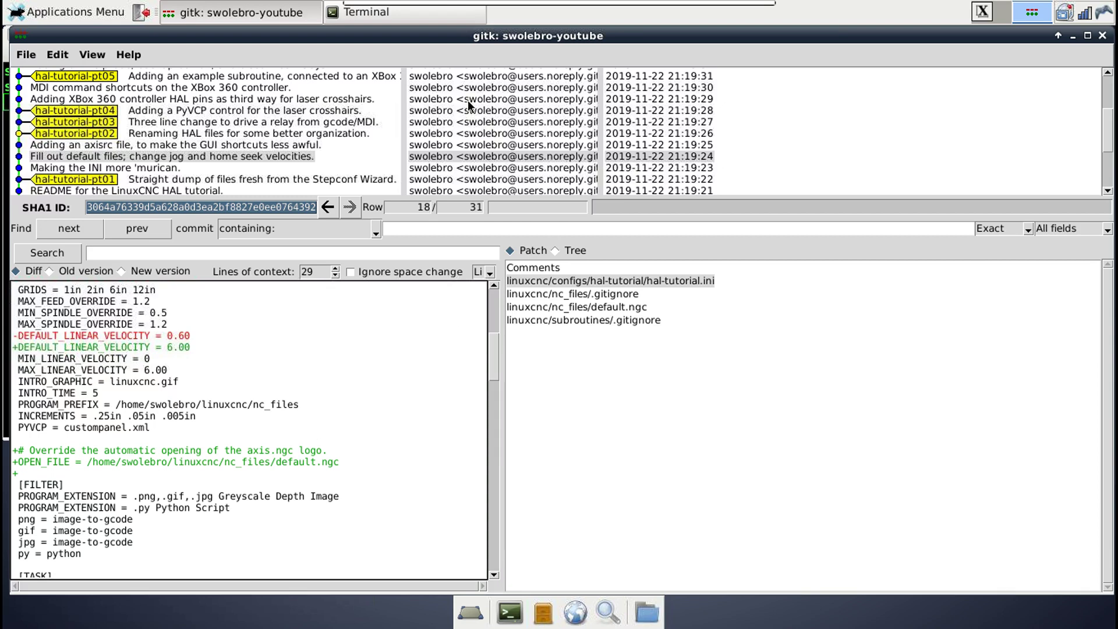
Run man scp in a new Terminal tab, then close that tab and minimize Terminal.
{"action": "left_click", "coordinate": [365, 12]}
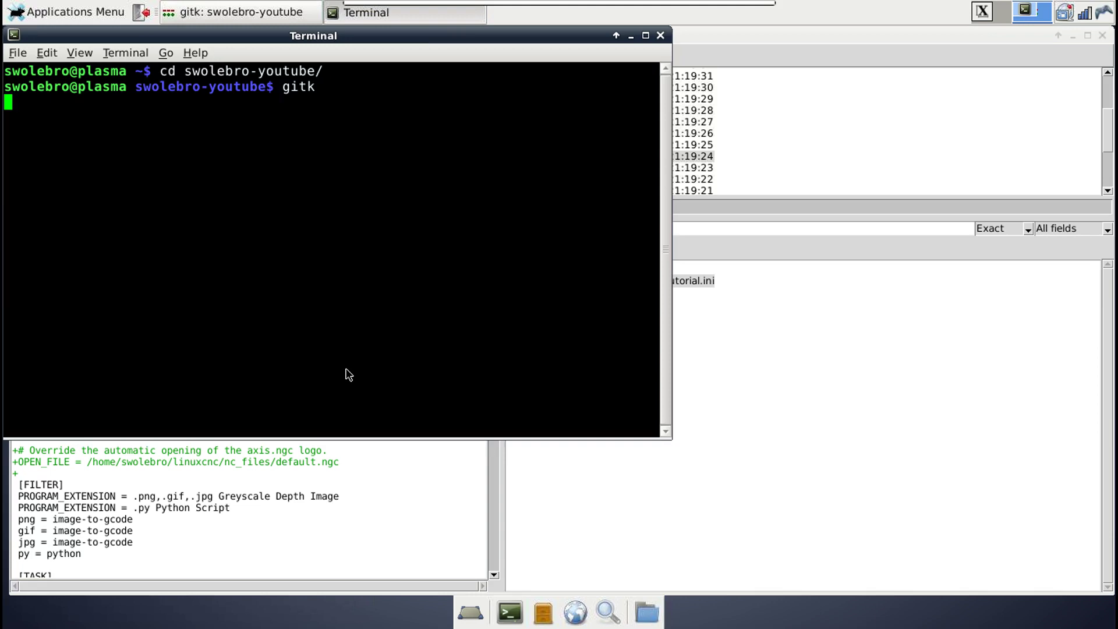
{"action": "key", "text": "ctrl+shift+t"}
{"action": "type", "text": "man scp"}
{"action": "key", "text": "Return"}
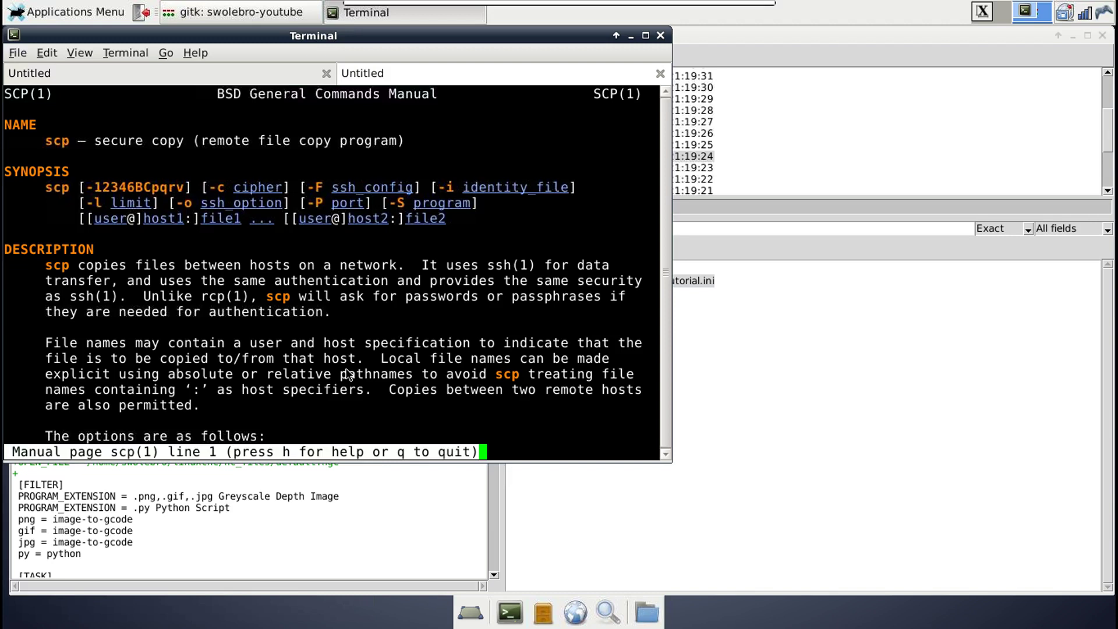
{"action": "left_click", "coordinate": [660, 73]}
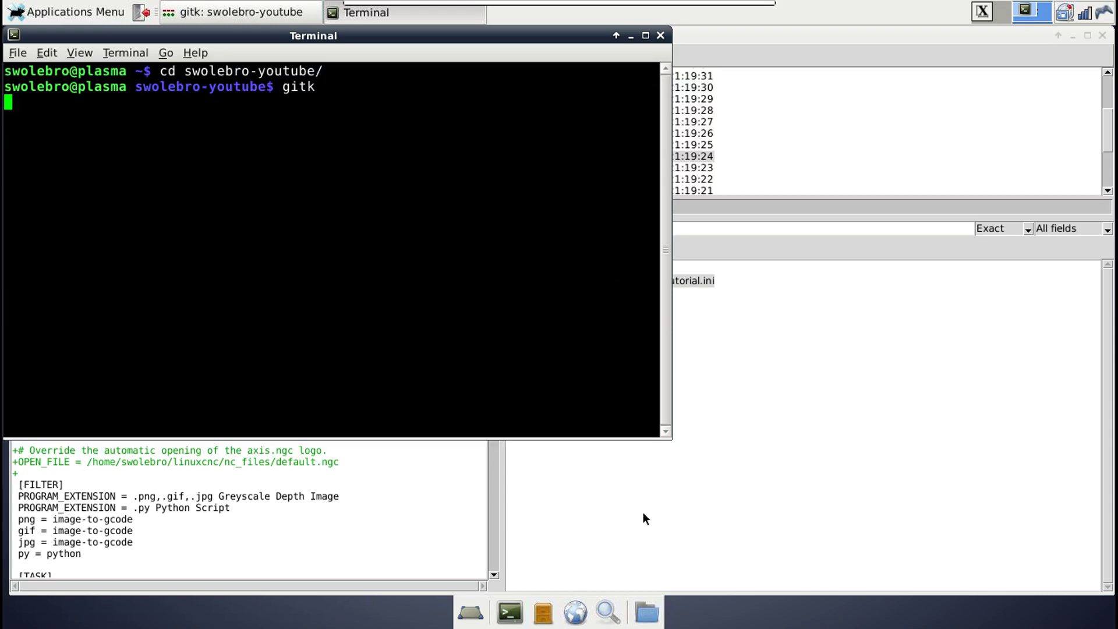
{"action": "left_click", "coordinate": [634, 38]}
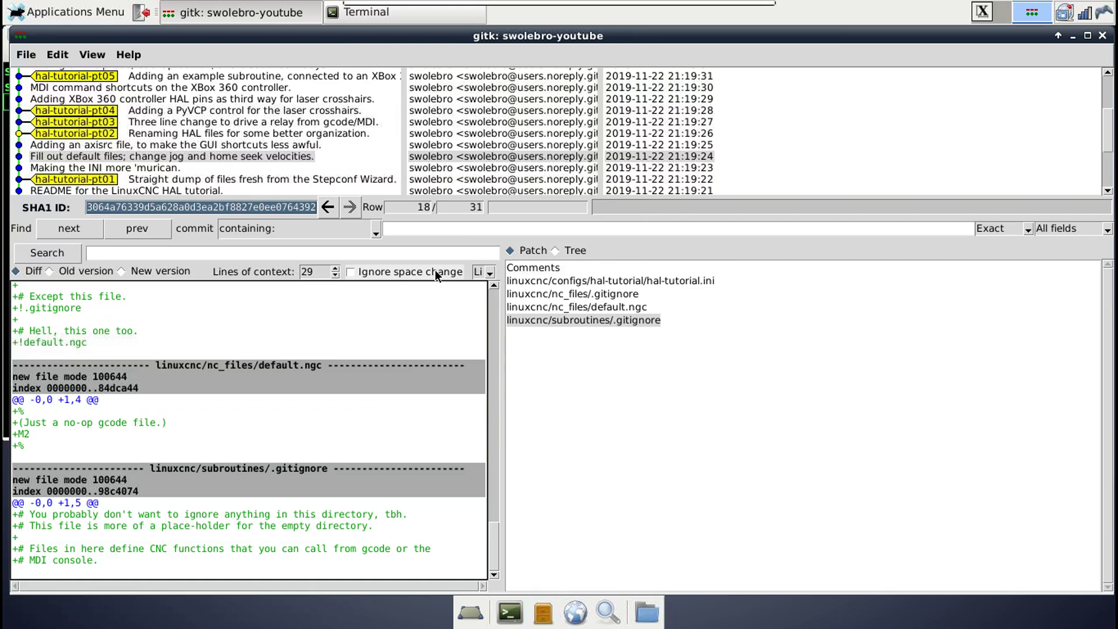
Show the hal-tutorial.ini diff scrolled to the SUBROUTINE_PATH setting under [RS274NGC].
{"action": "left_click", "coordinate": [573, 282]}
{"action": "scroll", "coordinate": [193, 459], "scroll_direction": "down", "scroll_amount": 5}
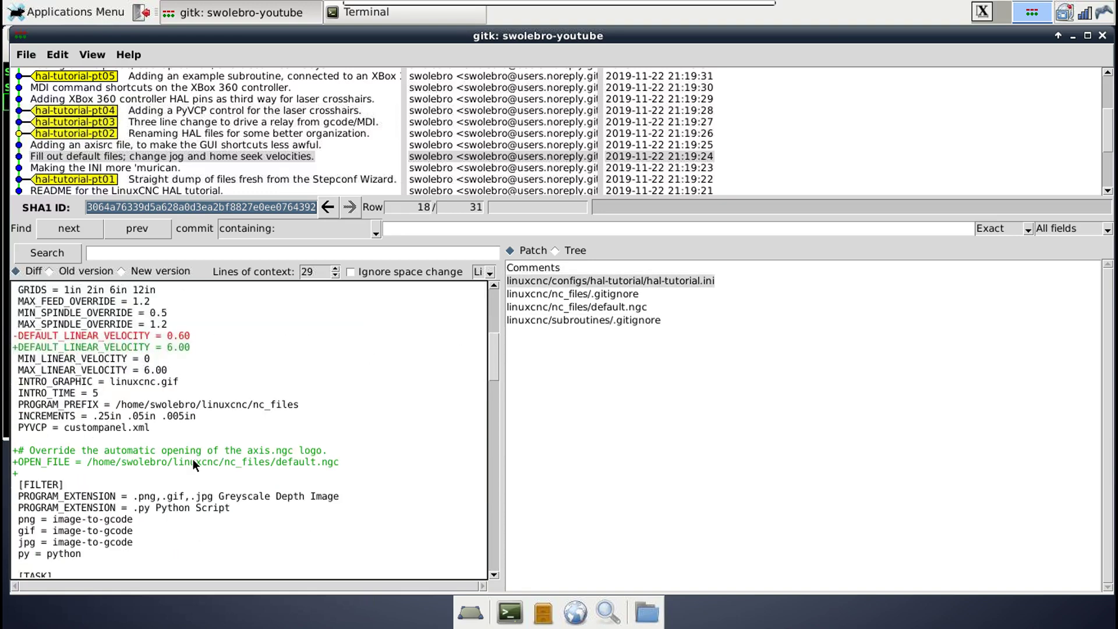
{"action": "scroll", "coordinate": [193, 460], "scroll_direction": "down", "scroll_amount": 4}
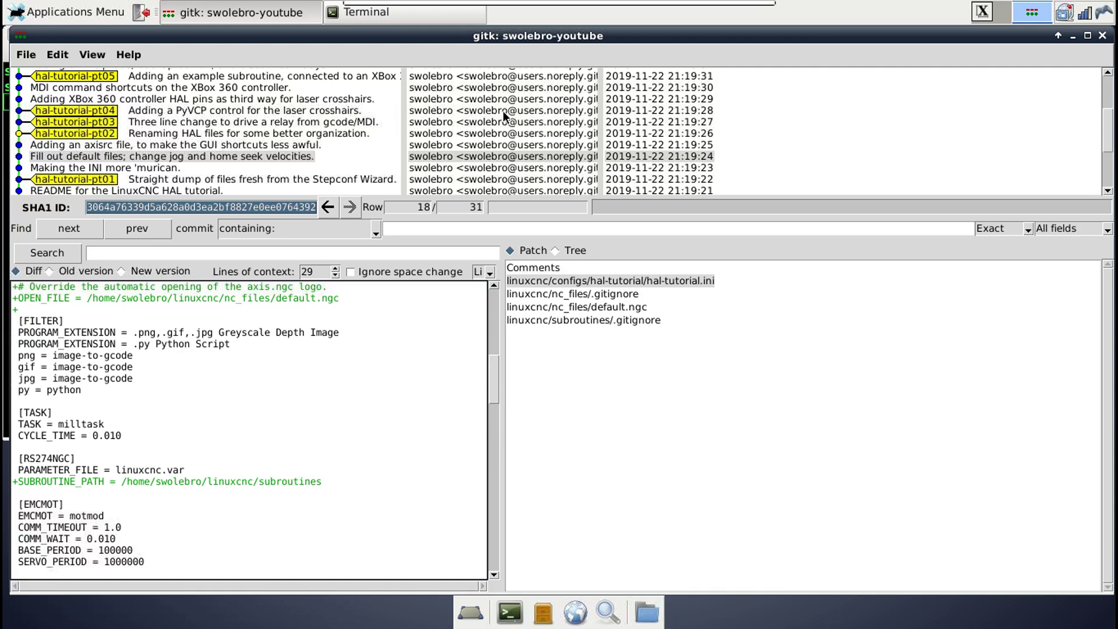
In a new terminal tab, change into the linuxcnc/subroutines/ directory.
{"action": "left_click", "coordinate": [427, 12]}
{"action": "key", "text": "ctrl+shift+t"}
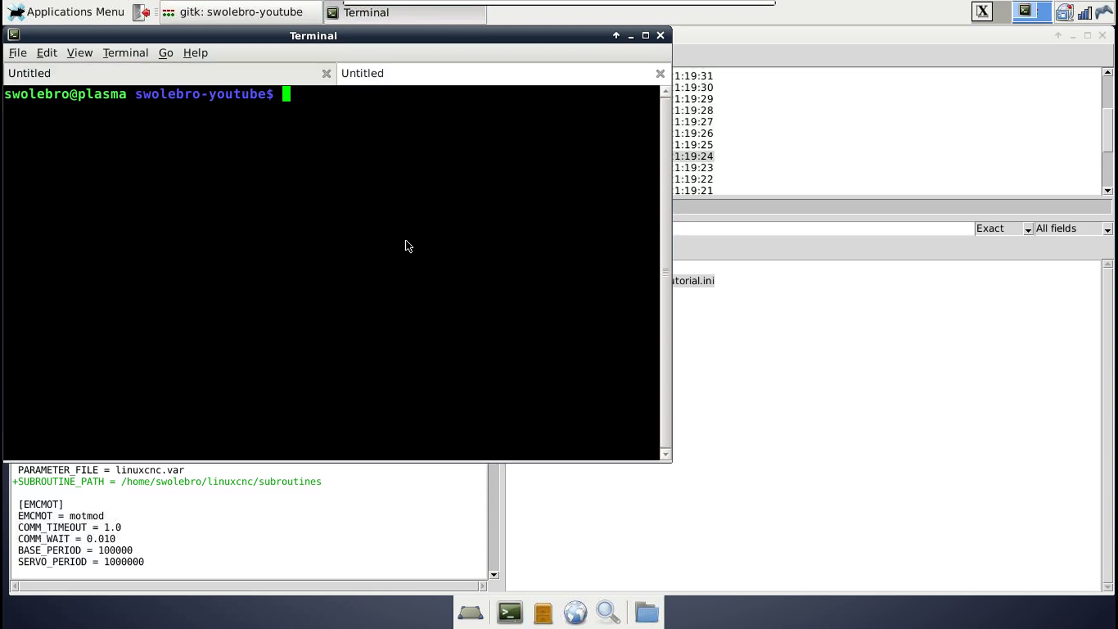
{"action": "type", "text": "cd lin"}
{"action": "key", "text": "ctrl+c"}
{"action": "type", "text": "cd lin"}
{"action": "key", "text": "Tab"}
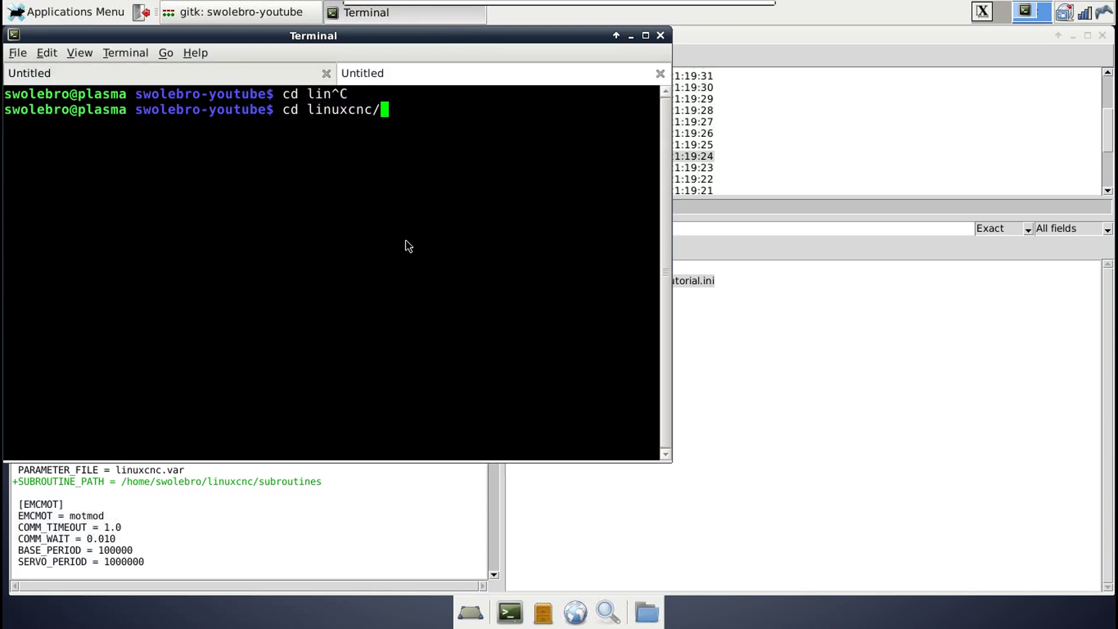
{"action": "type", "text": "su"}
{"action": "key", "text": "Tab"}
{"action": "key", "text": "Return"}
List the subroutines directory, confirming it is empty, and return to gitk.
{"action": "type", "text": "ls"}
{"action": "key", "text": "Return"}
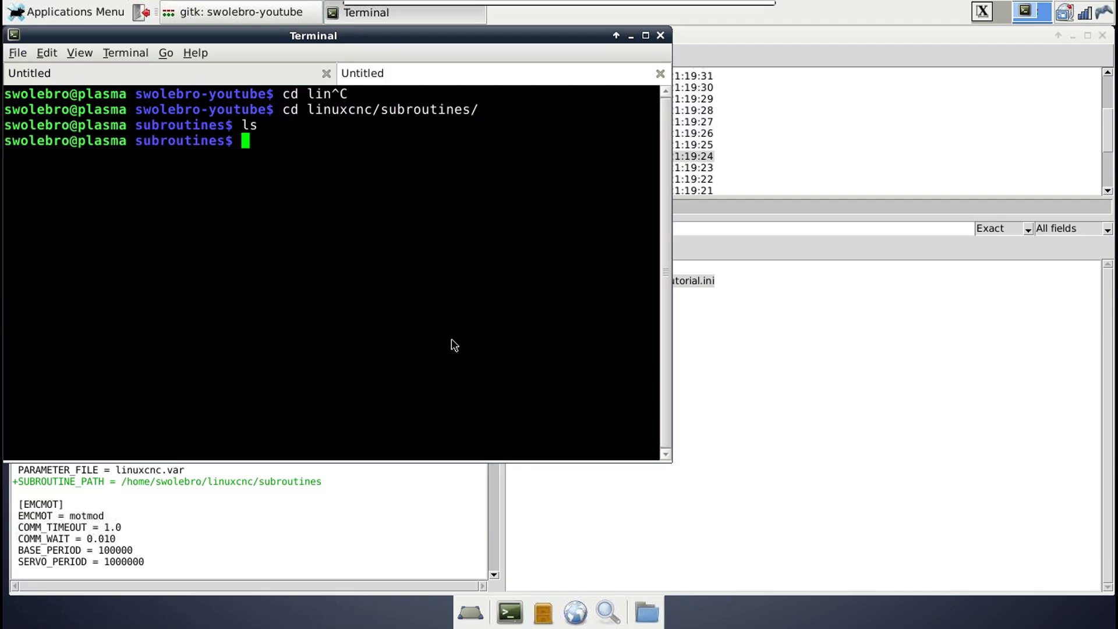
{"action": "left_click", "coordinate": [397, 513]}
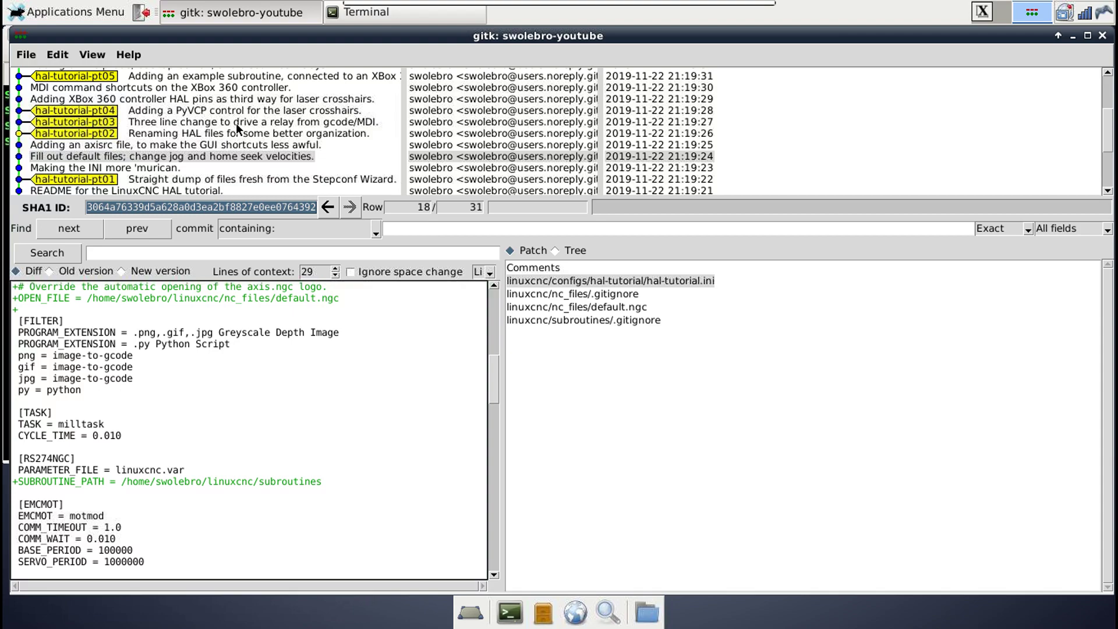
Step to the hal-tutorial-pt05 commit and view its laseroff.ngc diff.
{"action": "key", "text": "Up"}
{"action": "key", "text": "Up"}
{"action": "key", "text": "Up"}
{"action": "key", "text": "Up"}
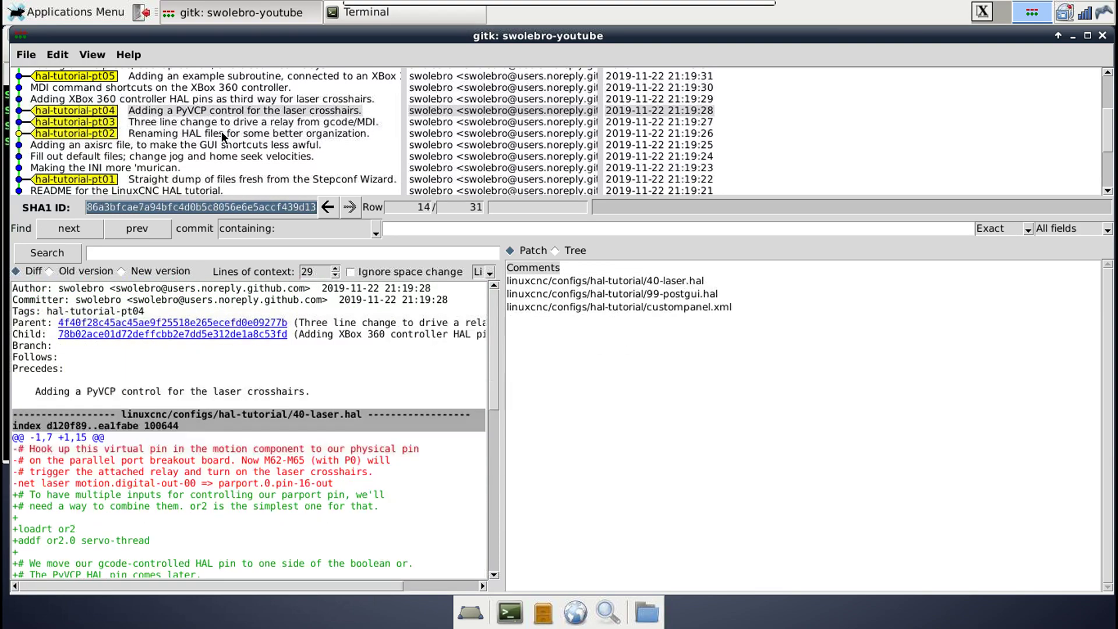
{"action": "key", "text": "Up"}
{"action": "key", "text": "Up"}
{"action": "key", "text": "Up"}
{"action": "key", "text": "Up"}
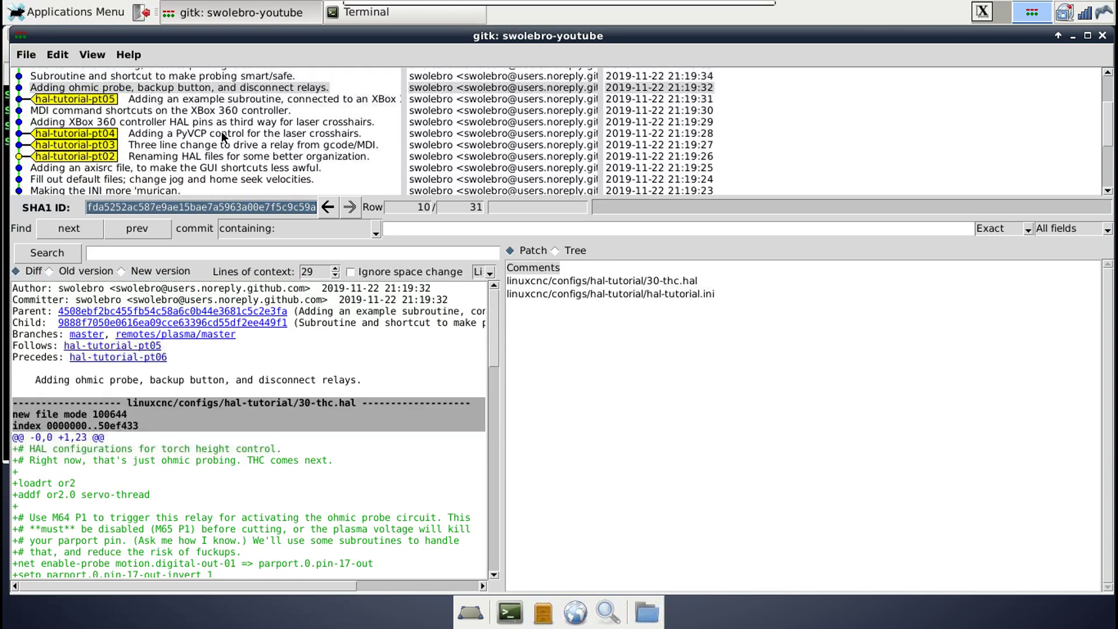
{"action": "key", "text": "Down"}
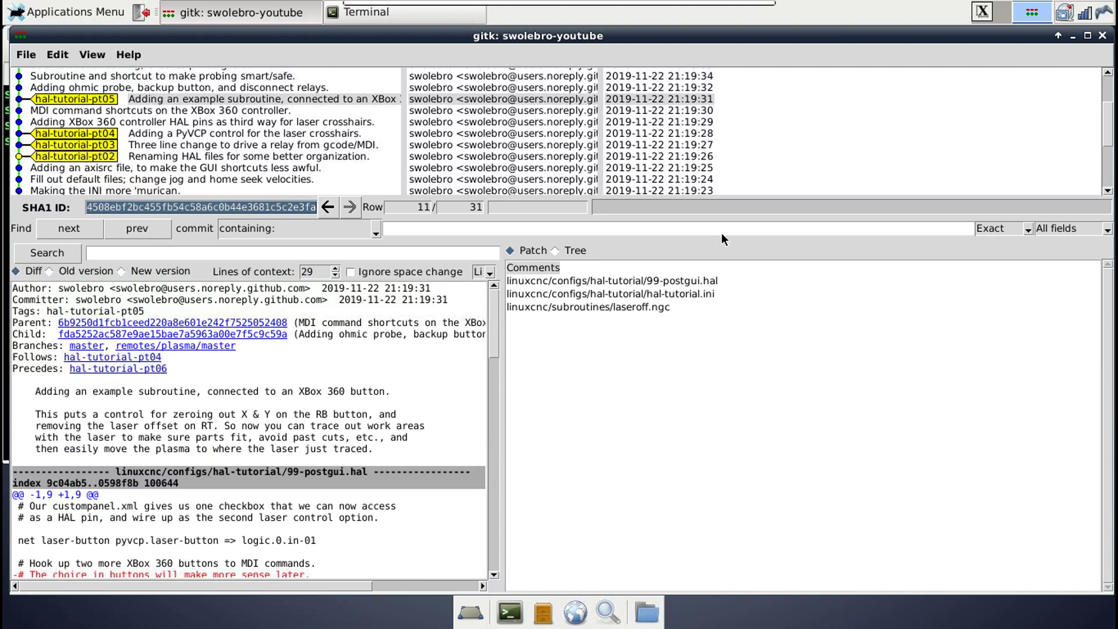
{"action": "left_click", "coordinate": [643, 306]}
Move to the cutting subroutine commit and view its cut.ngc diff.
{"action": "key", "text": "Up"}
{"action": "key", "text": "Up"}
{"action": "key", "text": "Up"}
{"action": "key", "text": "Up"}
{"action": "key", "text": "Up"}
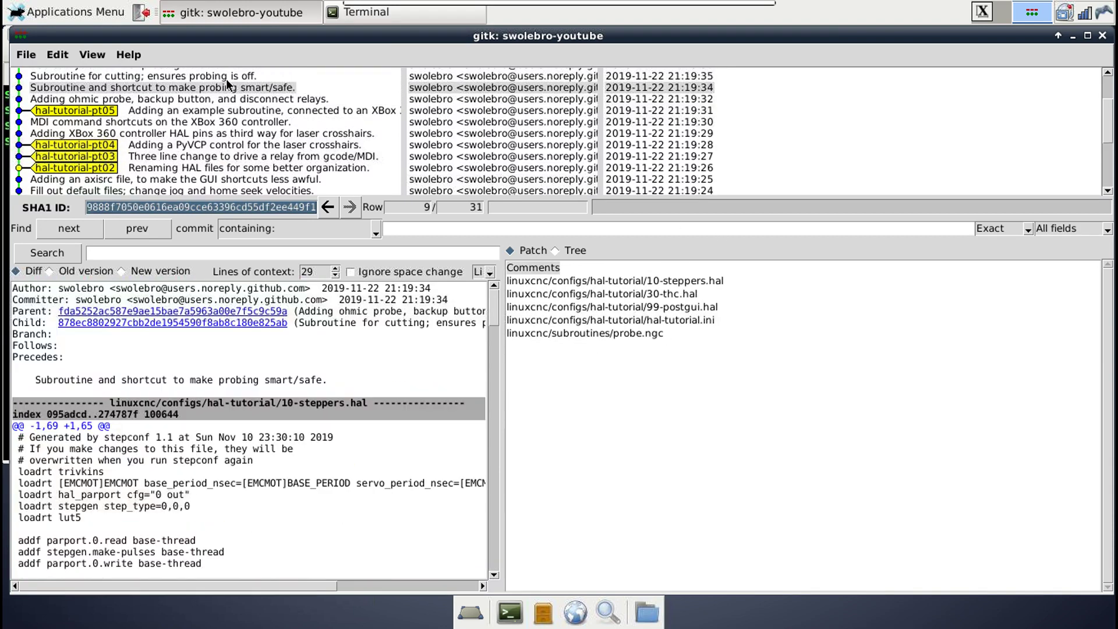
{"action": "key", "text": "Up"}
{"action": "key", "text": "Up"}
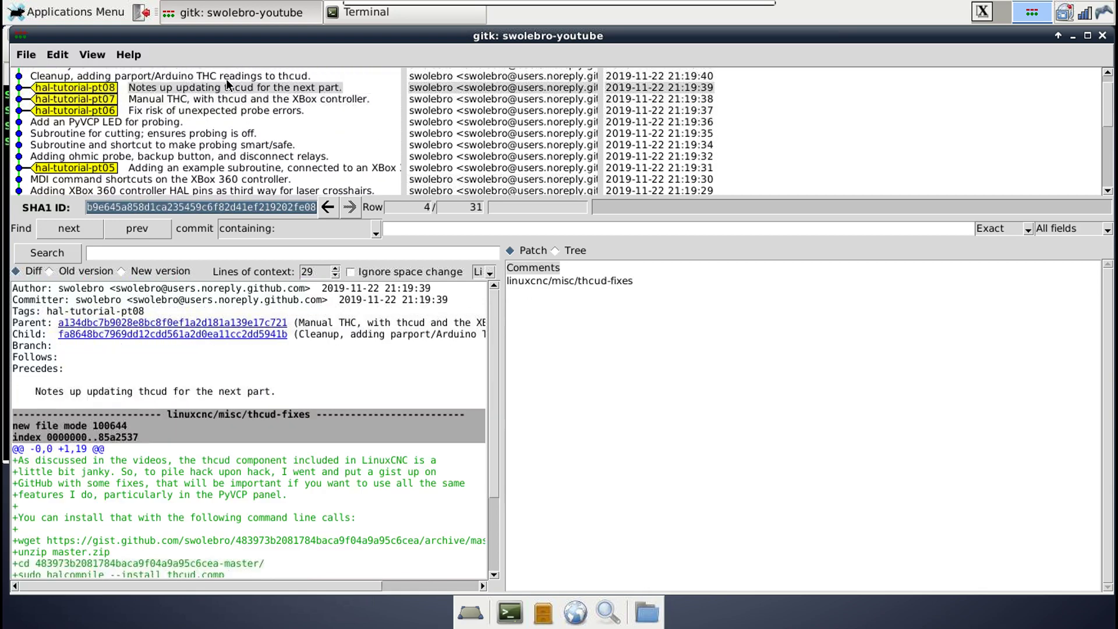
{"action": "key", "text": "Down"}
{"action": "key", "text": "Down"}
{"action": "key", "text": "Down"}
{"action": "key", "text": "Down"}
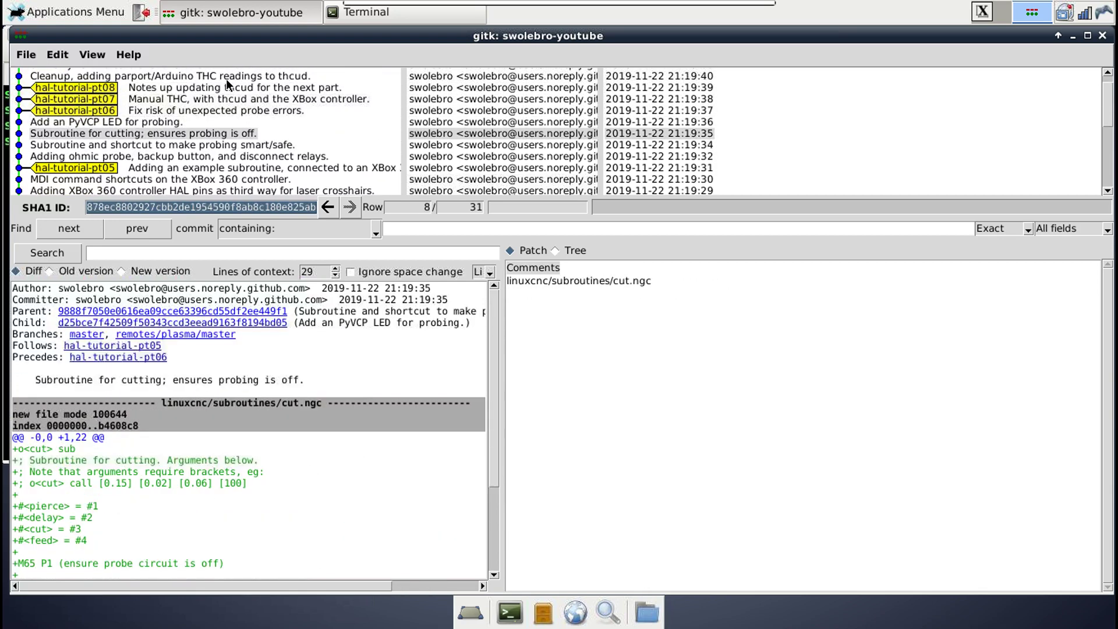
{"action": "left_click", "coordinate": [573, 282]}
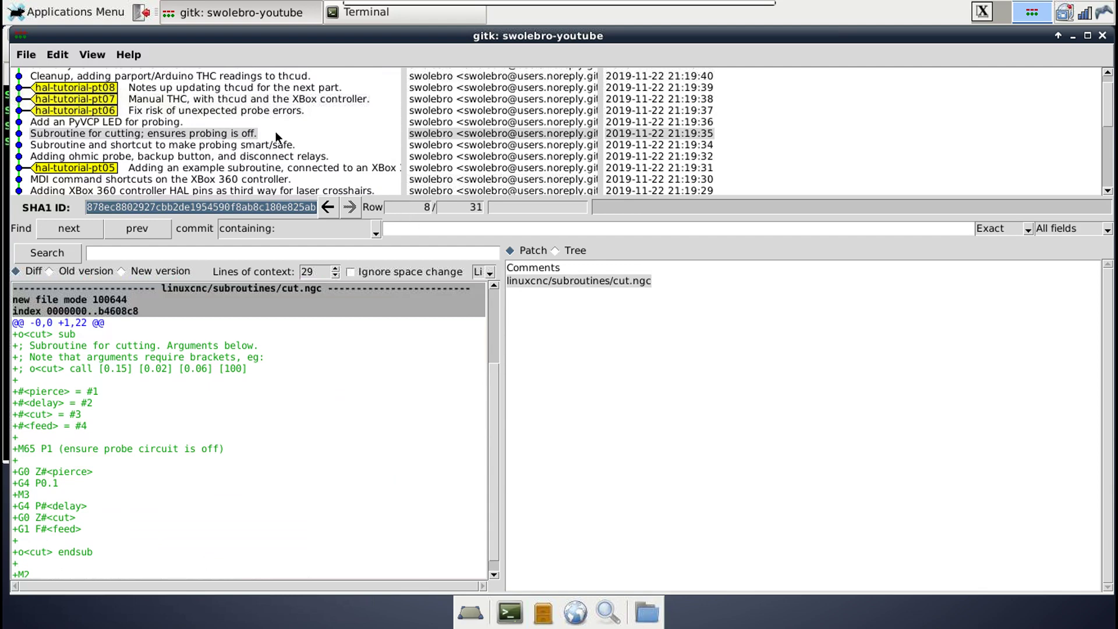
Select the 'Fill out default files; change jog and home seek velocities.' commit.
{"action": "key", "text": "Up"}
{"action": "key", "text": "Up"}
{"action": "key", "text": "Up"}
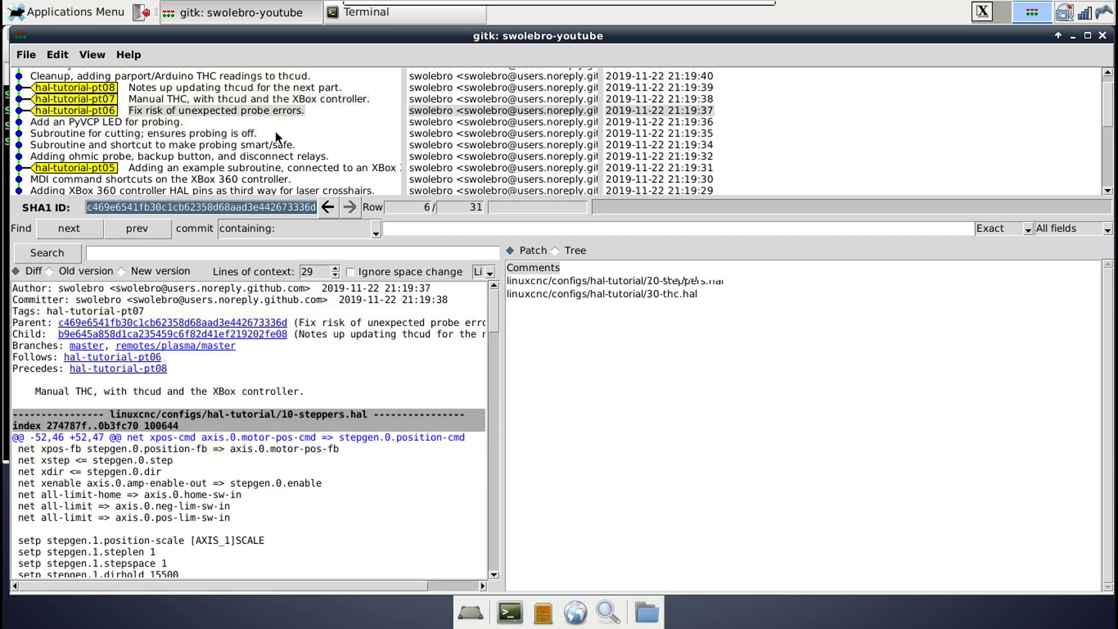
{"action": "key", "text": "Down"}
{"action": "key", "text": "Down"}
{"action": "key", "text": "Down"}
{"action": "key", "text": "Down"}
{"action": "key", "text": "Down"}
{"action": "key", "text": "Down"}
{"action": "key", "text": "Down"}
{"action": "key", "text": "Down"}
{"action": "key", "text": "Down"}
{"action": "key", "text": "Down"}
{"action": "key", "text": "Down"}
{"action": "key", "text": "Down"}
{"action": "key", "text": "Down"}
{"action": "key", "text": "Down"}
{"action": "key", "text": "Down"}
{"action": "key", "text": "Down"}
{"action": "key", "text": "Down"}
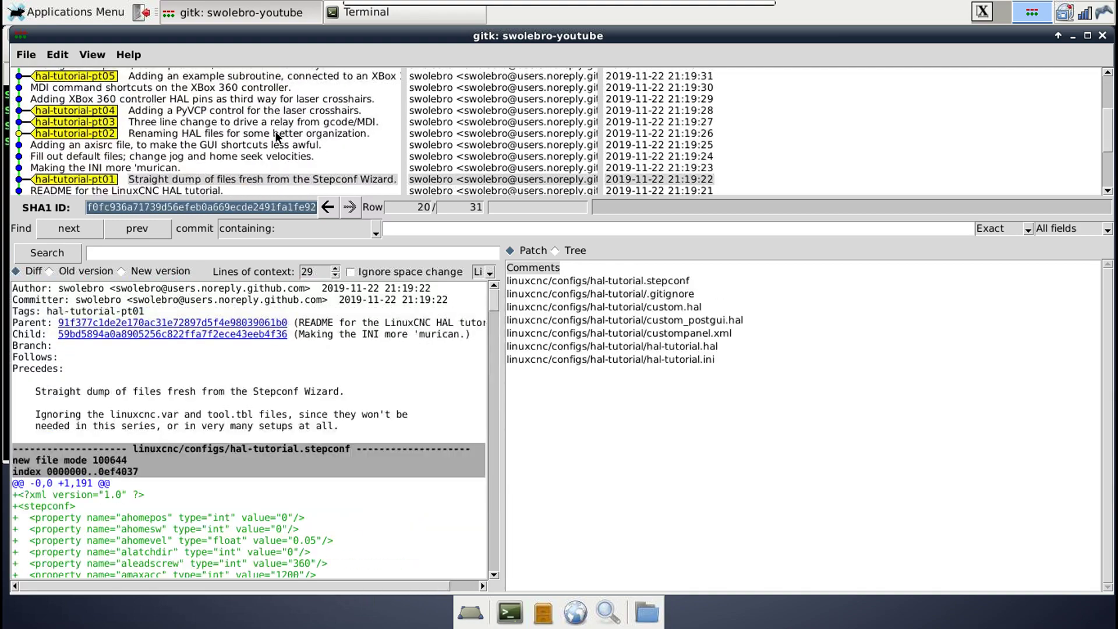
{"action": "key", "text": "Up"}
{"action": "key", "text": "Up"}
{"action": "key", "text": "Up"}
{"action": "key", "text": "Up"}
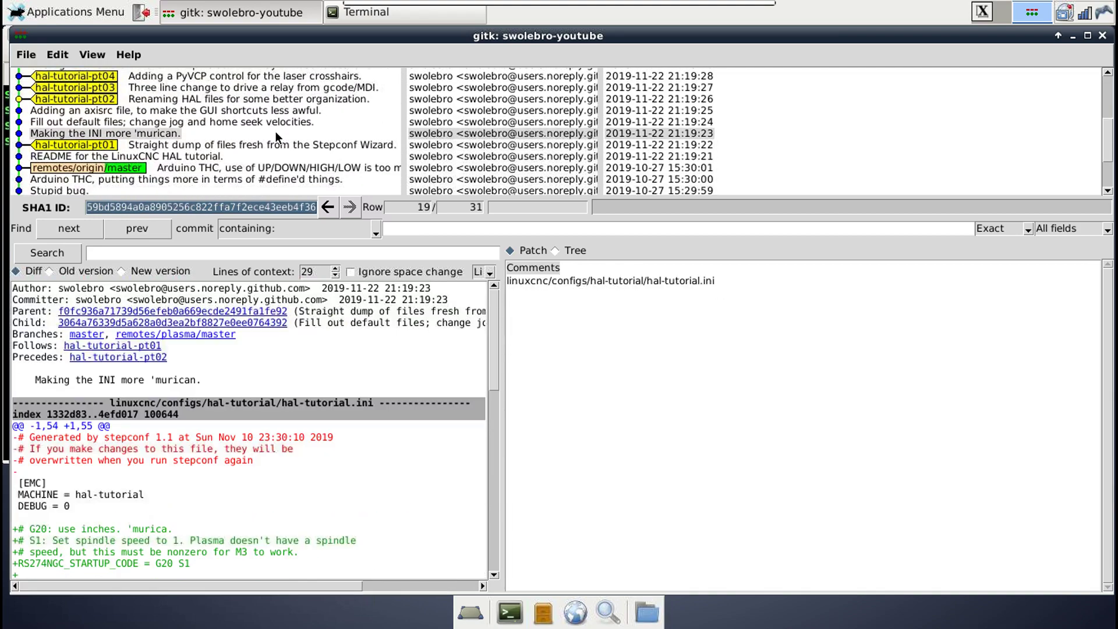
Scroll the INI diff past DEFAULT_LINEAR_VELOCITY and highlight the new [HALUI] line.
{"action": "key", "text": "Down"}
{"action": "key", "text": "Up"}
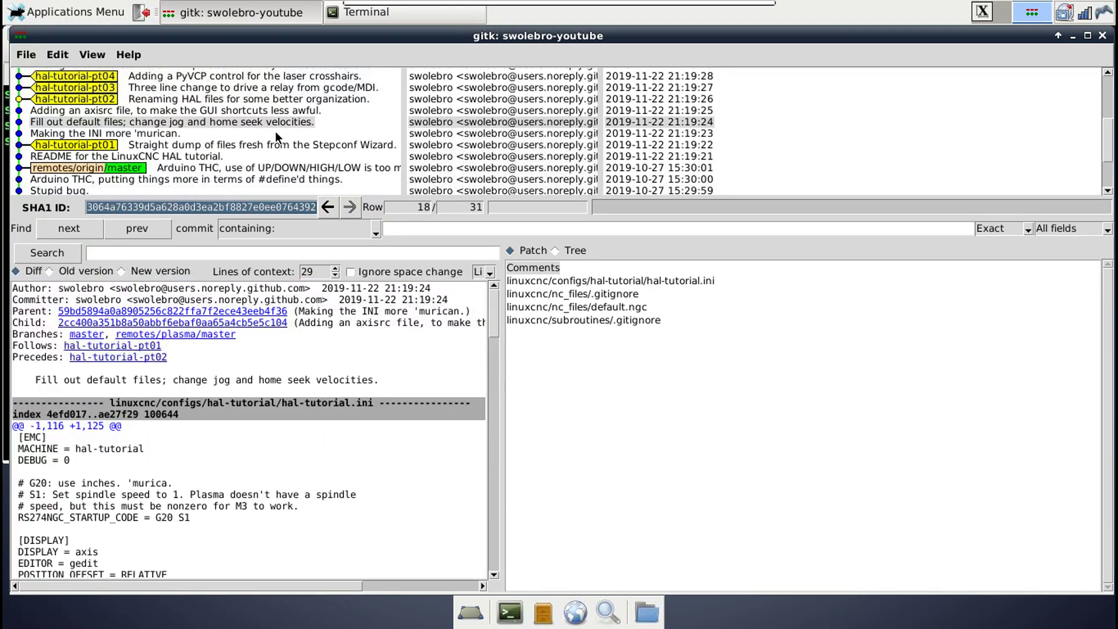
{"action": "scroll", "coordinate": [323, 425], "scroll_direction": "down", "scroll_amount": 8}
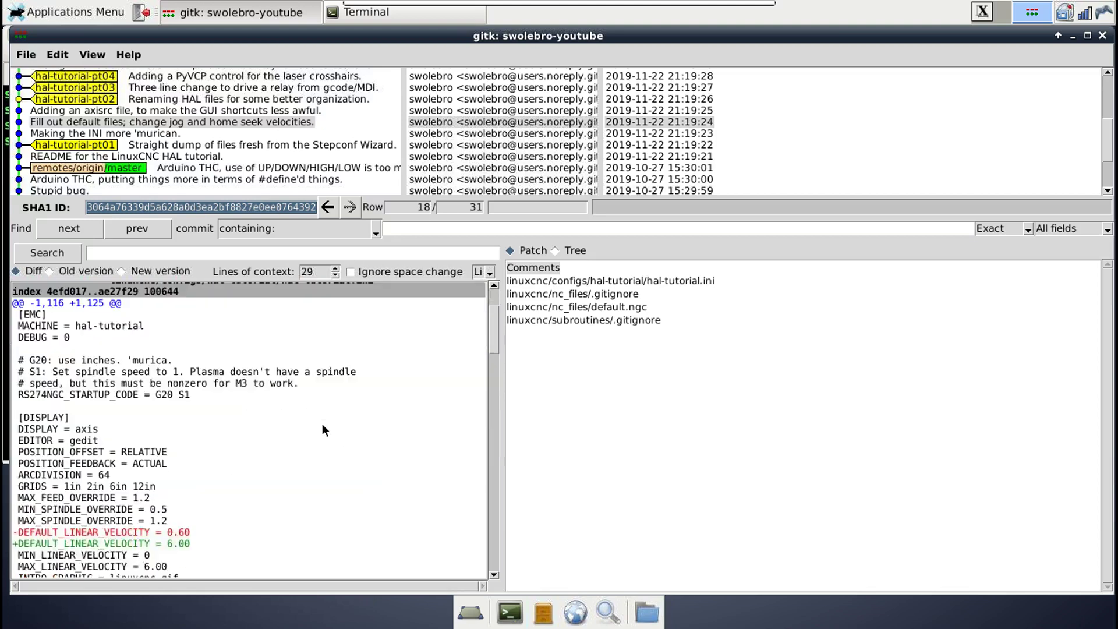
{"action": "scroll", "coordinate": [322, 430], "scroll_direction": "down", "scroll_amount": 5}
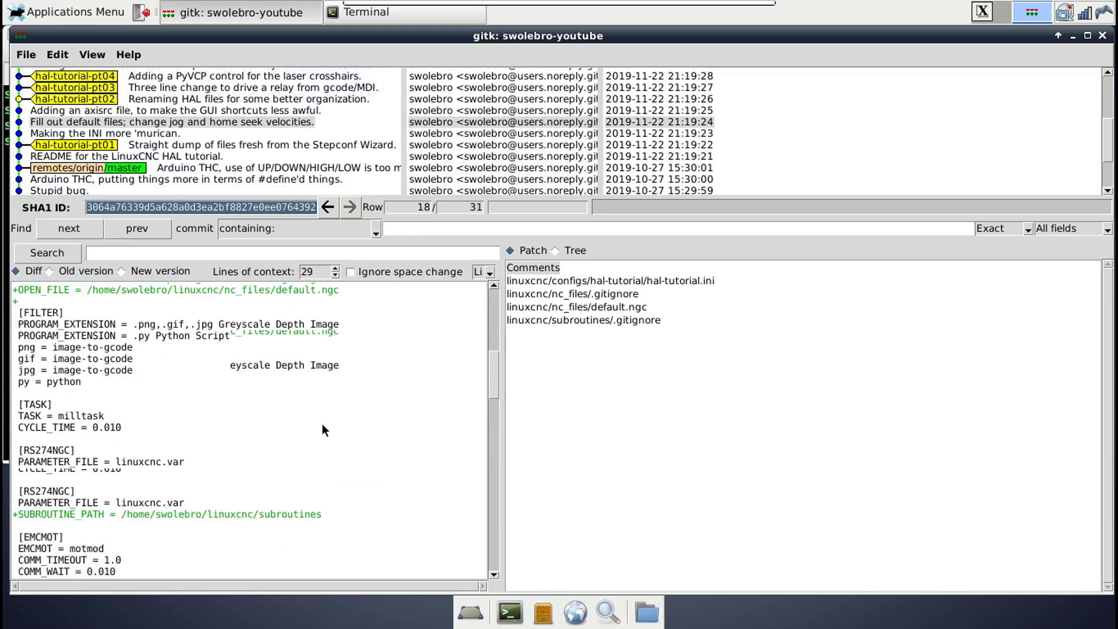
{"action": "scroll", "coordinate": [323, 429], "scroll_direction": "down", "scroll_amount": 2}
{"action": "scroll", "coordinate": [322, 430], "scroll_direction": "down", "scroll_amount": 1}
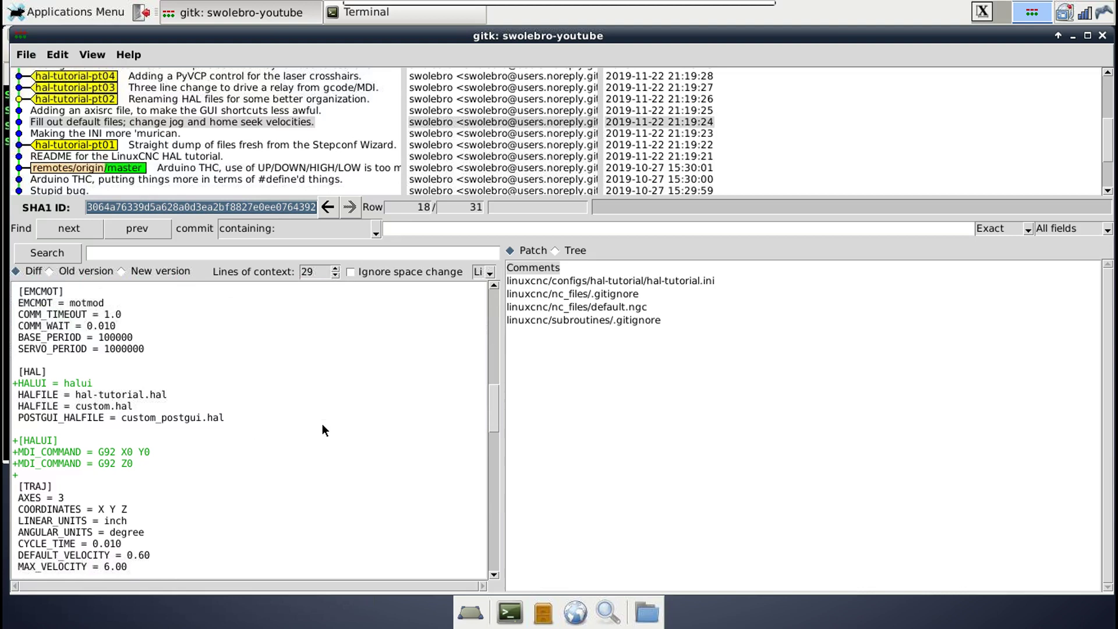
{"action": "double_click", "coordinate": [60, 380]}
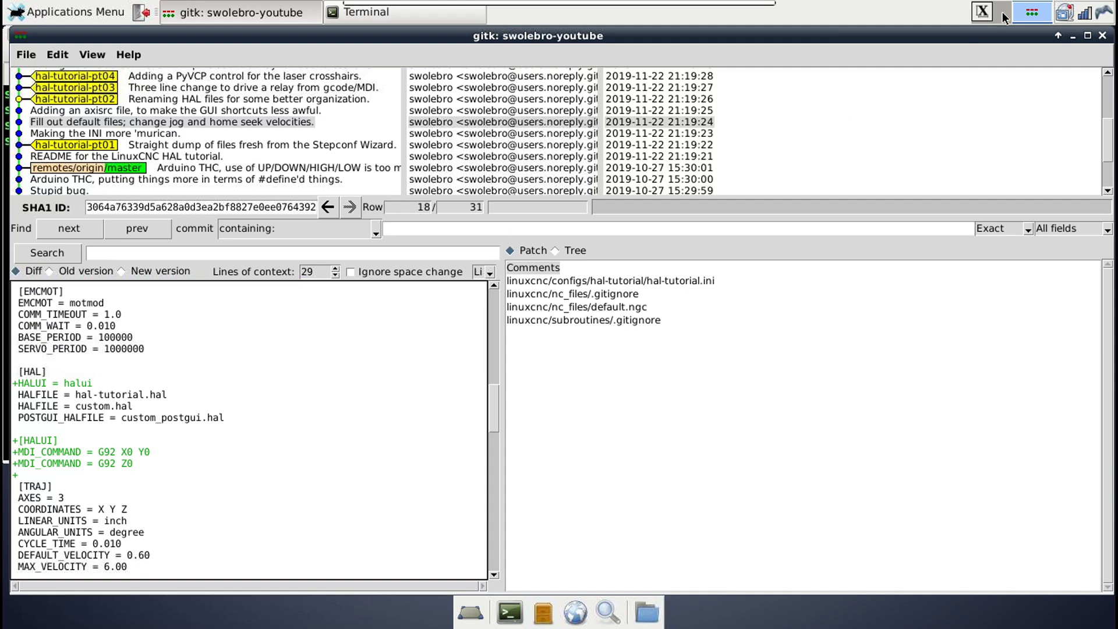
{"action": "key", "text": "ctrl+alt+Left"}
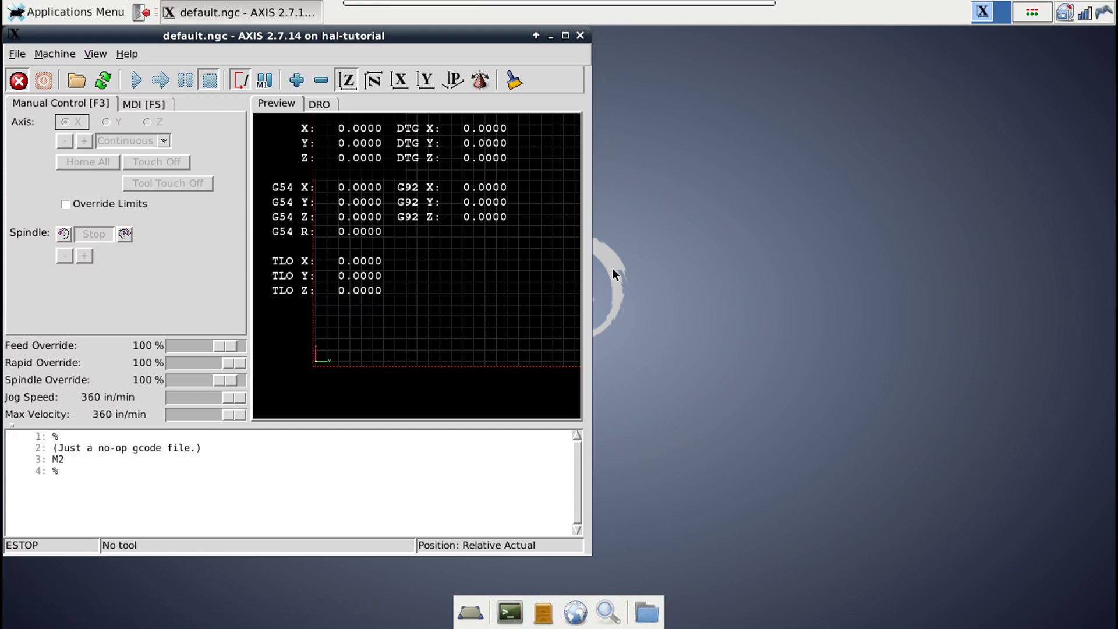
{"action": "left_click", "coordinate": [1034, 17]}
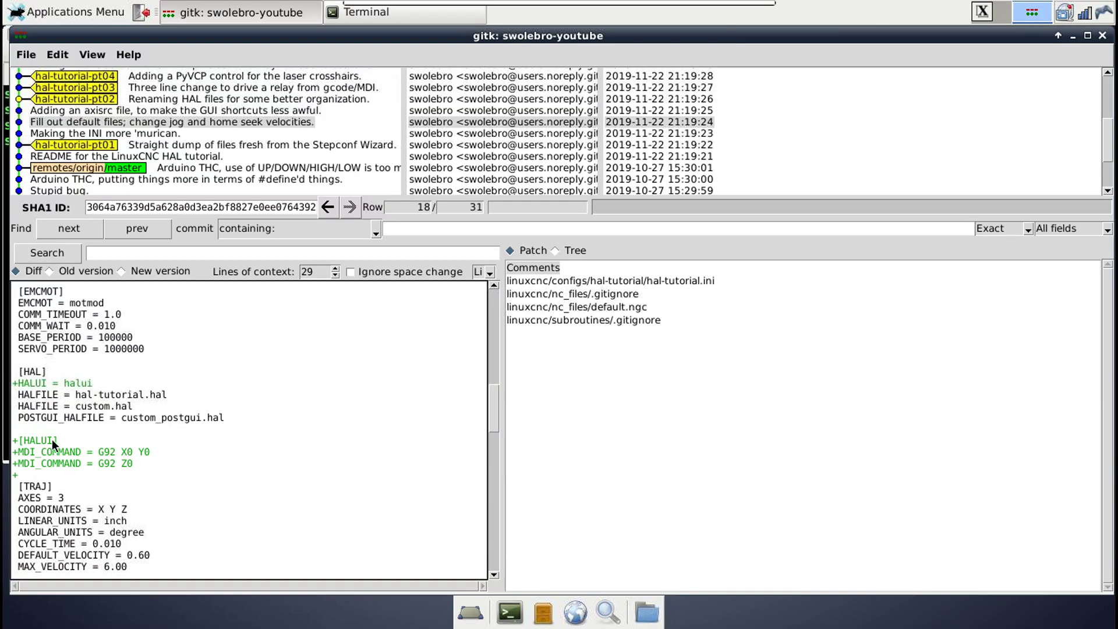
Highlight the HALUI and G92 MDI_COMMAND lines, then scroll to [AXIS_0]'s HOME_LATCH_VEL -0.25 to -0.1 change.
{"action": "left_click_drag", "start_coordinate": [28, 438], "coordinate": [119, 463]}
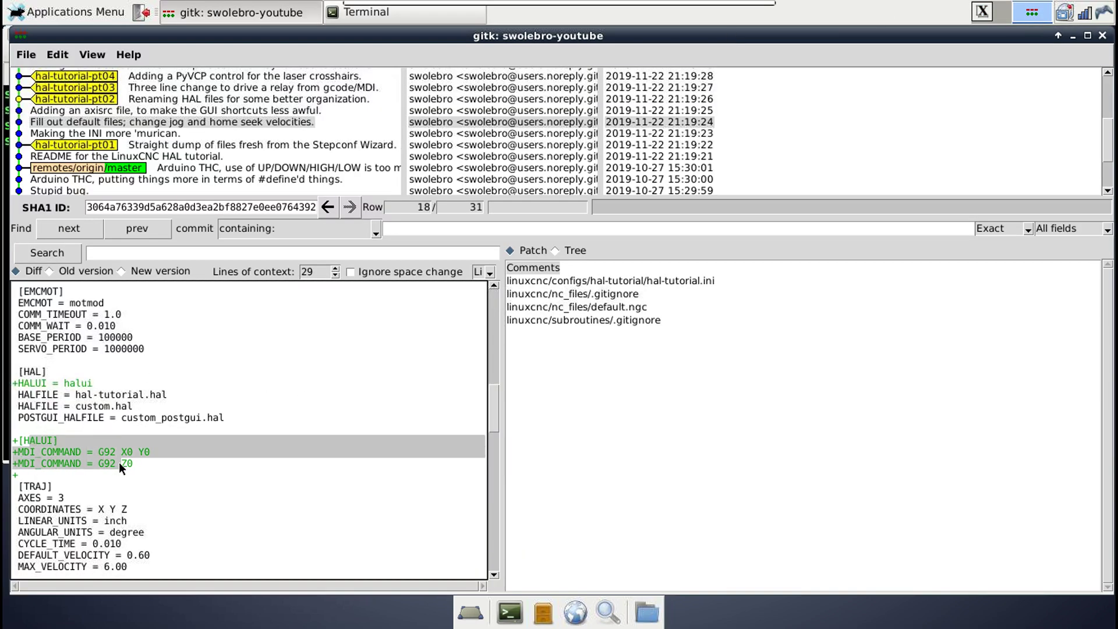
{"action": "left_click", "coordinate": [163, 460]}
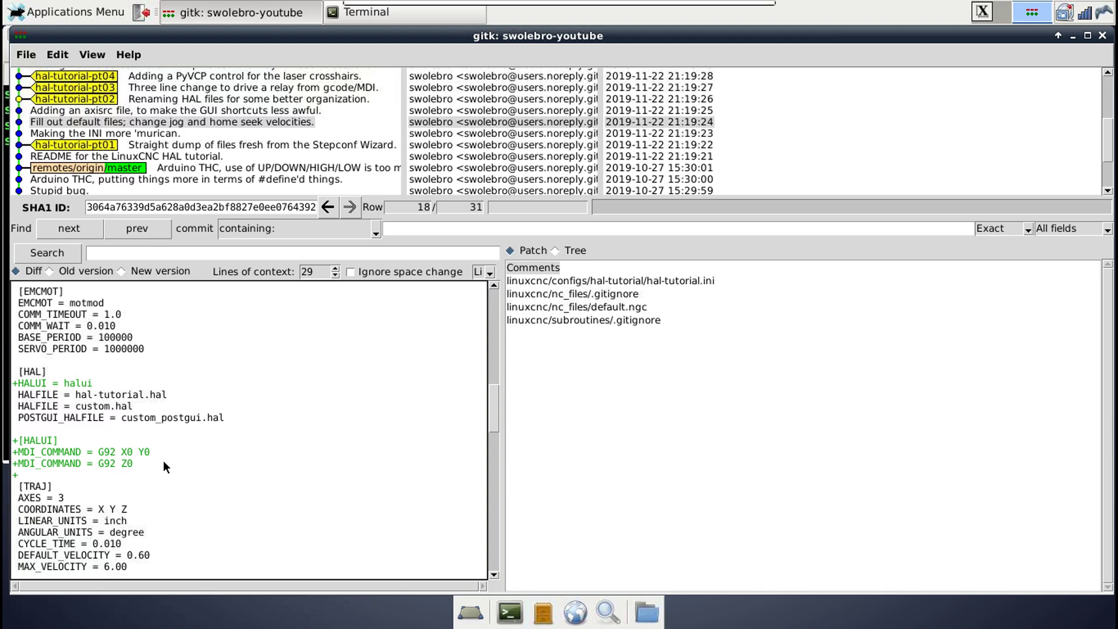
{"action": "scroll", "coordinate": [164, 462], "scroll_direction": "down", "scroll_amount": 6}
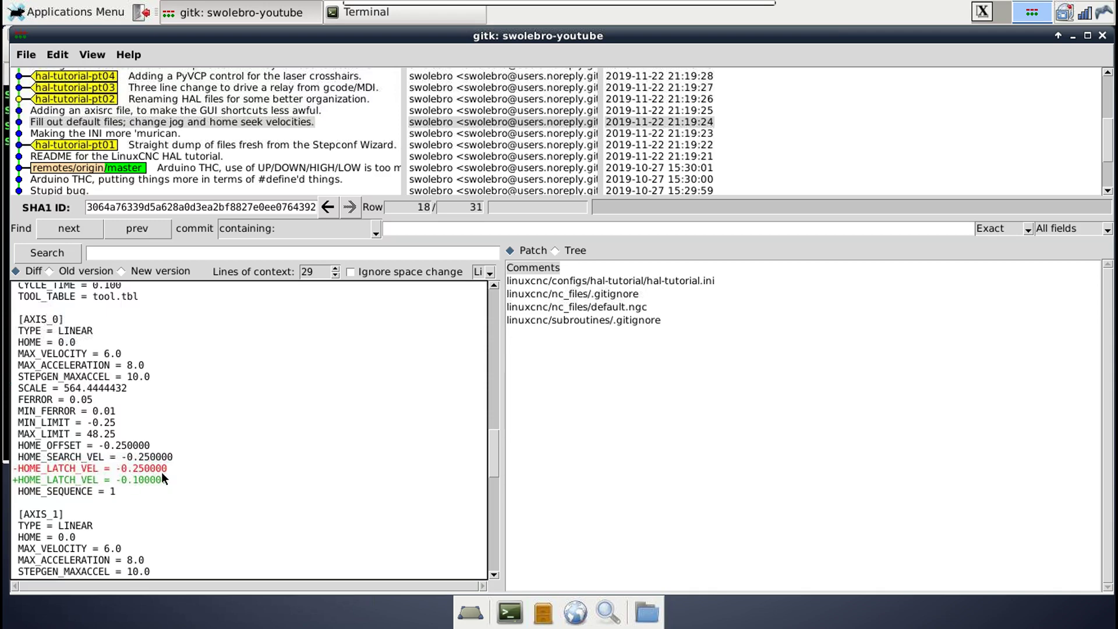
Review [AXIS_1]'s HOME_LATCH_VEL -0.1 lines, then [AXIS_2]'s HOME_SEARCH_VEL 0.05 to 0.1 change.
{"action": "scroll", "coordinate": [162, 473], "scroll_direction": "down", "scroll_amount": 3}
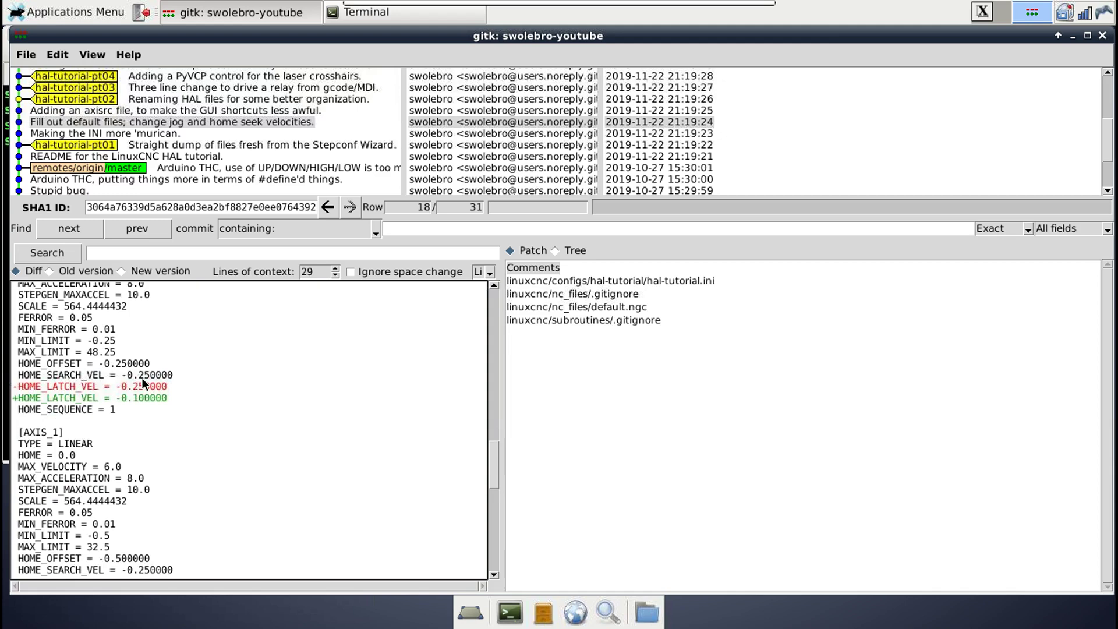
{"action": "scroll", "coordinate": [130, 371], "scroll_direction": "down", "scroll_amount": 5}
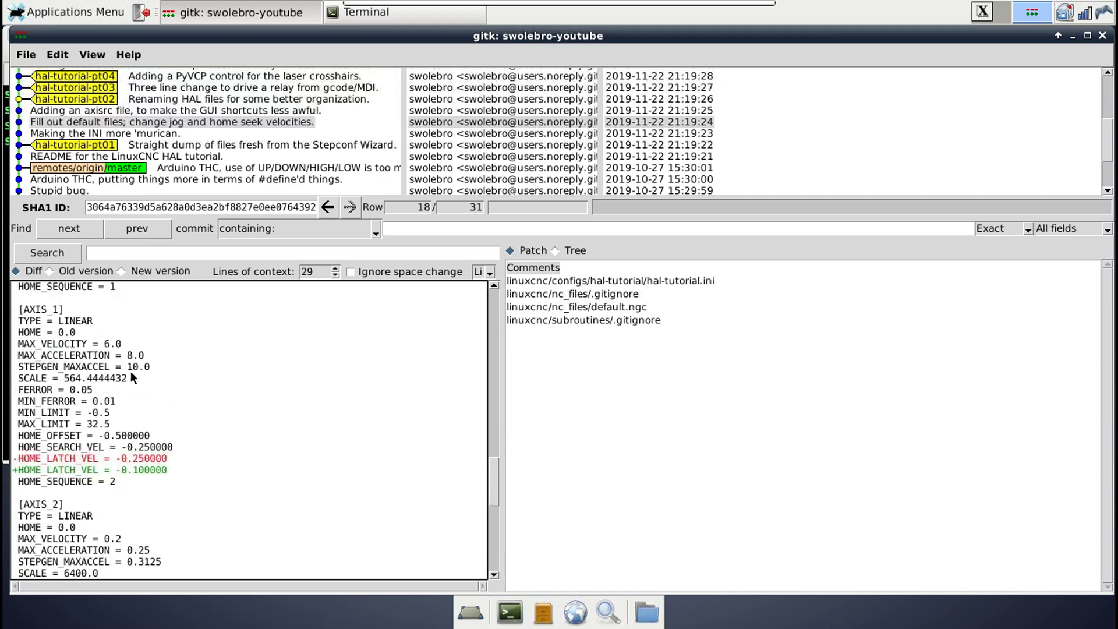
{"action": "scroll", "coordinate": [127, 445], "scroll_direction": "up", "scroll_amount": 3}
{"action": "left_click_drag", "start_coordinate": [127, 445], "coordinate": [152, 403]}
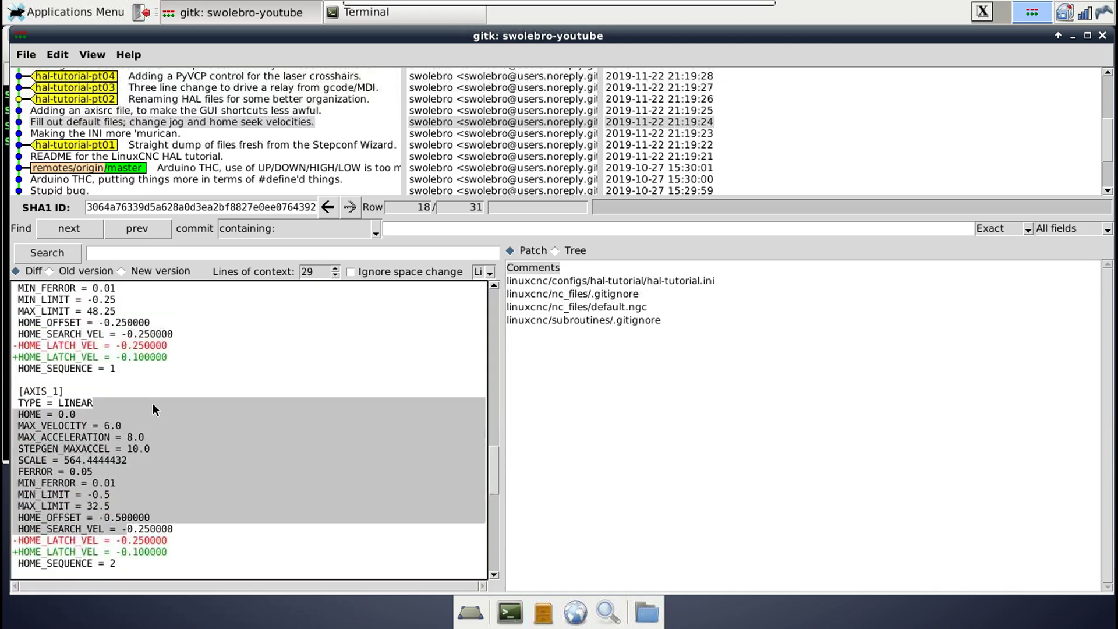
{"action": "left_click", "coordinate": [142, 376]}
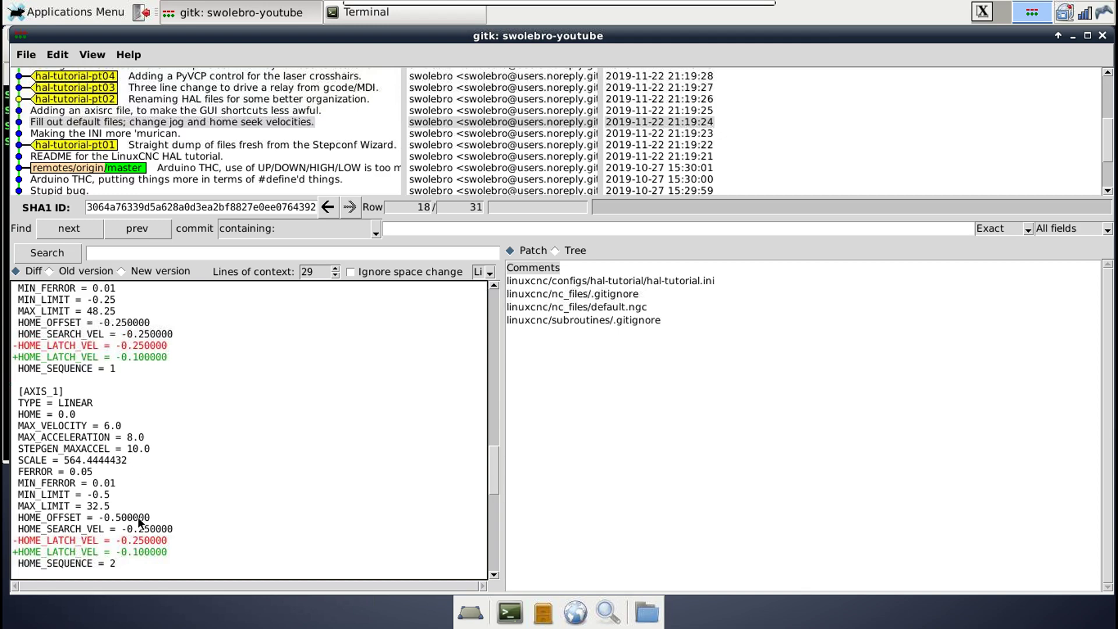
{"action": "scroll", "coordinate": [141, 511], "scroll_direction": "down", "scroll_amount": 3}
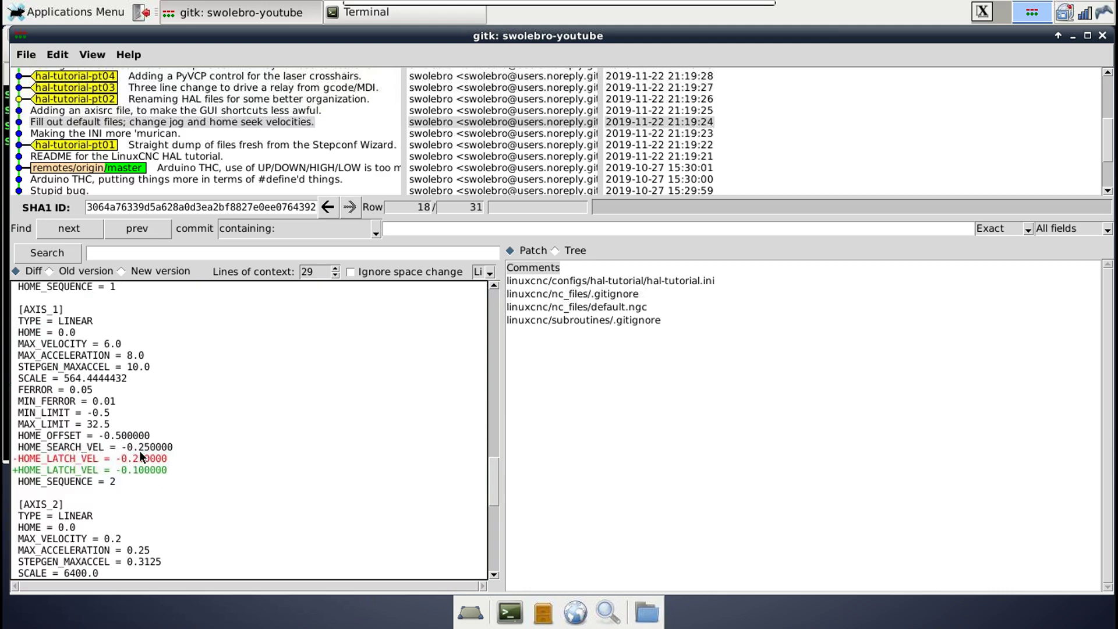
{"action": "scroll", "coordinate": [155, 459], "scroll_direction": "down", "scroll_amount": 6}
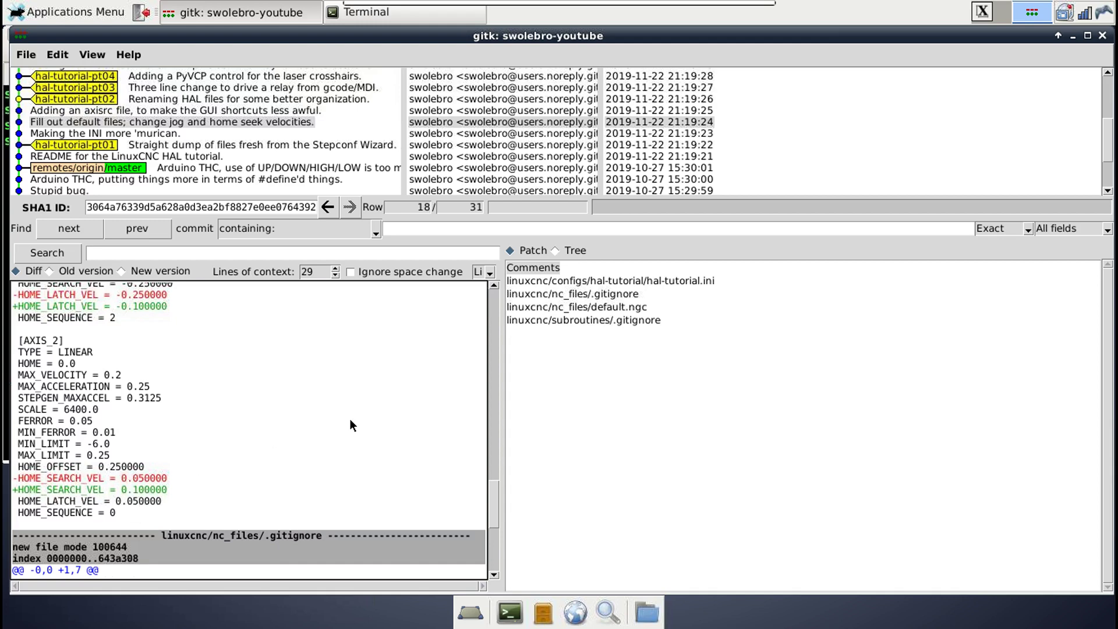
Scroll to the new nc_files/.gitignore, no-op default.ngc and subroutines/.gitignore patches.
{"action": "scroll", "coordinate": [350, 420], "scroll_direction": "down", "scroll_amount": 5}
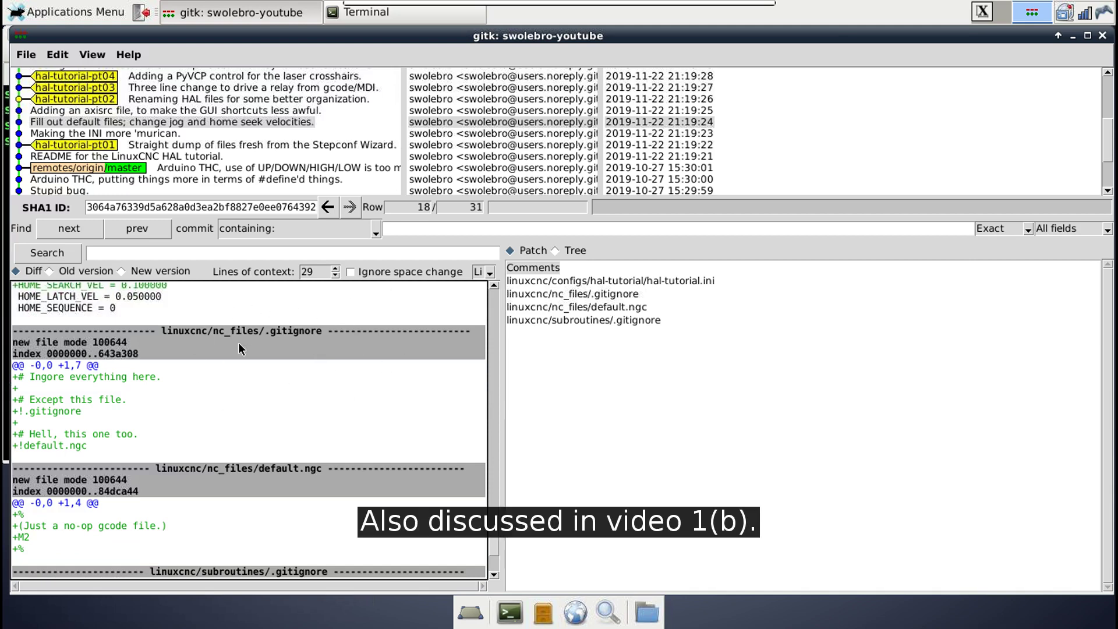
{"action": "scroll", "coordinate": [240, 350], "scroll_direction": "down", "scroll_amount": 1}
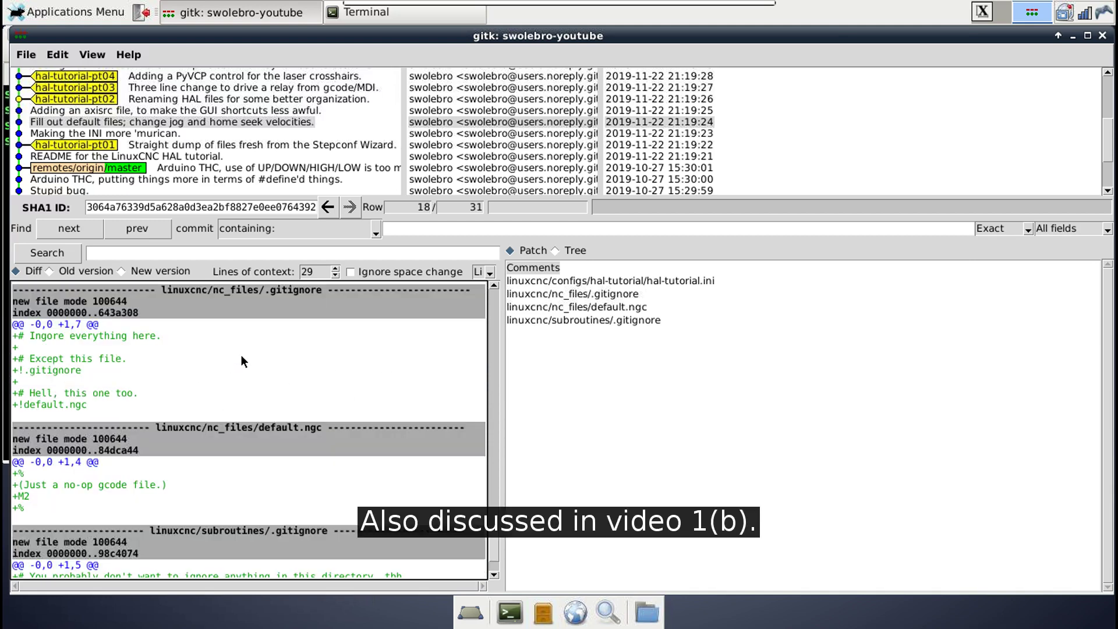
{"action": "scroll", "coordinate": [241, 356], "scroll_direction": "down", "scroll_amount": 2}
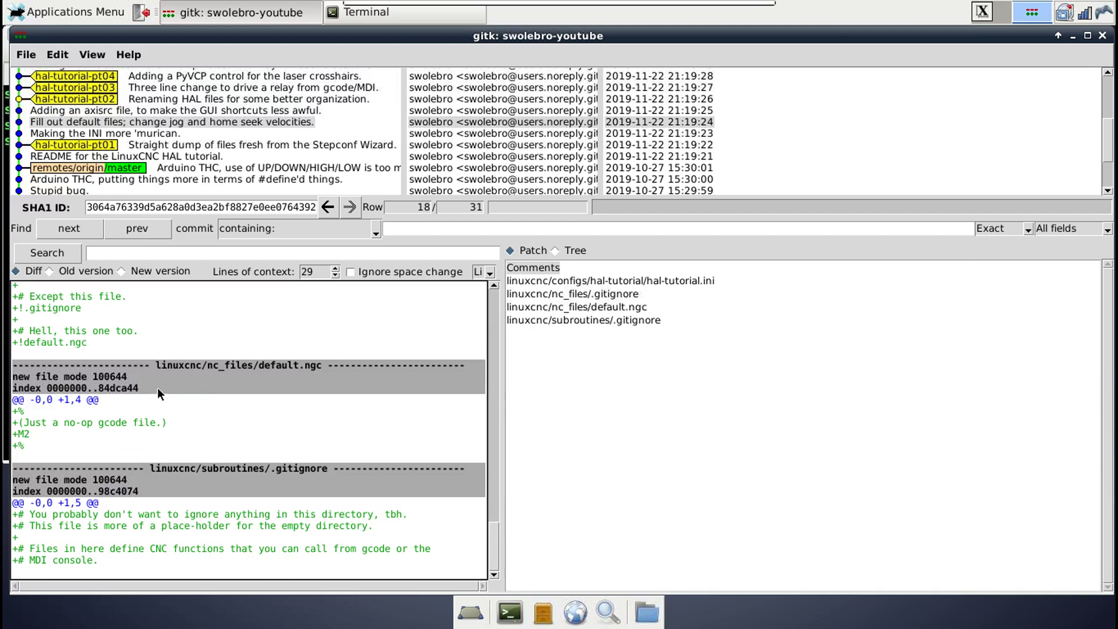
Locate axis.ngc, copy its /usr/share/axis/images/axis.ngc path, and open AXIS's Open dialog.
{"action": "left_click", "coordinate": [345, 15]}
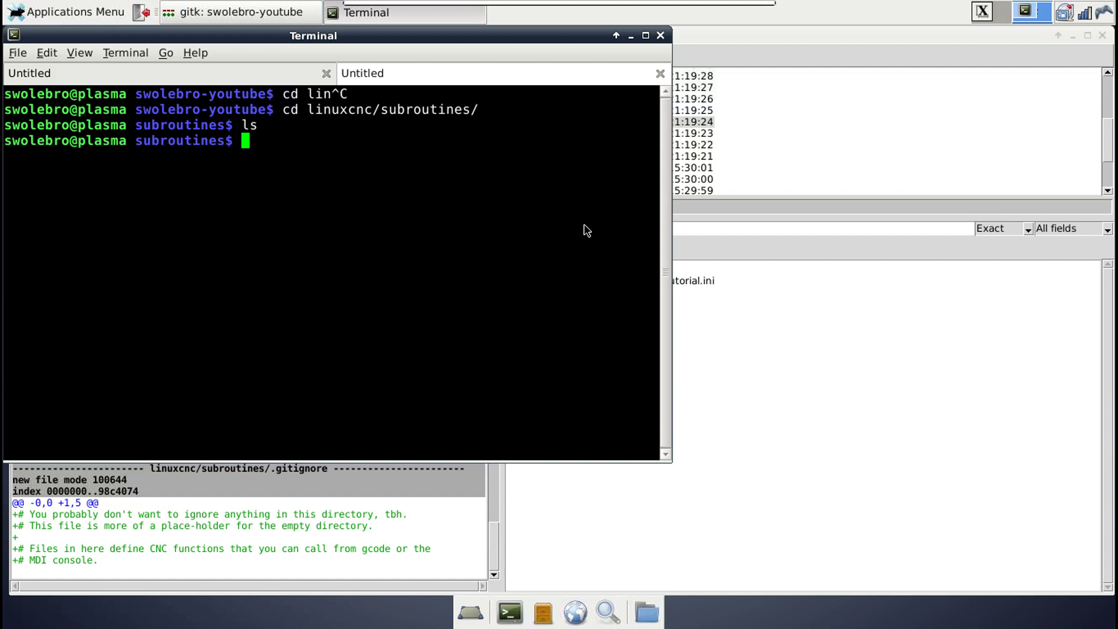
{"action": "type", "text": "locate axis.ngc"}
{"action": "key", "text": "Return"}
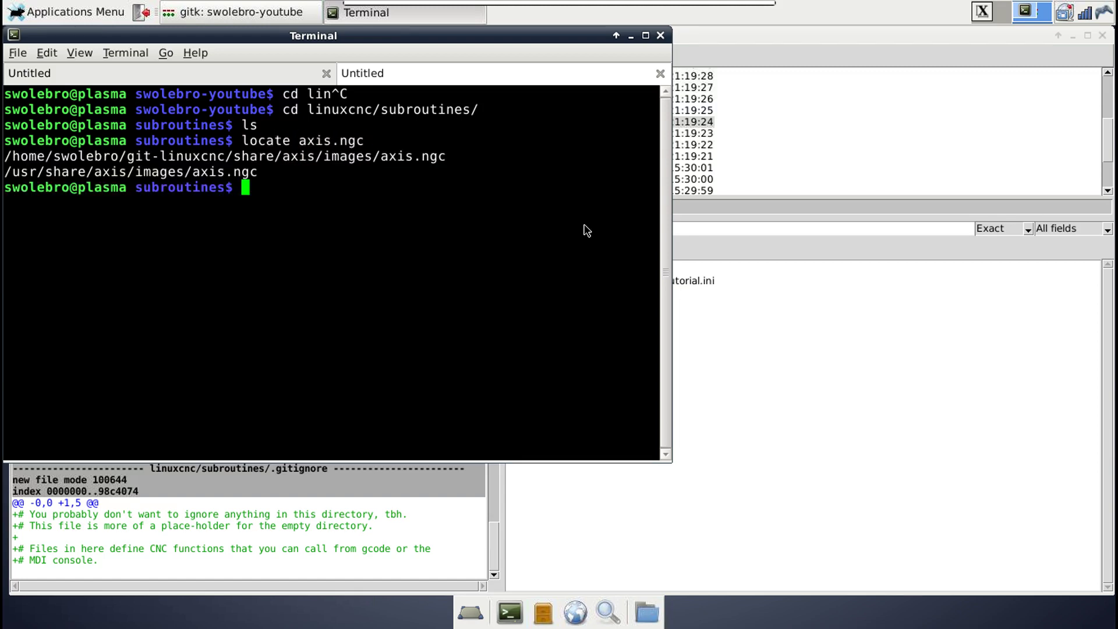
{"action": "double_click", "coordinate": [127, 177]}
{"action": "key", "text": "ctrl+c"}
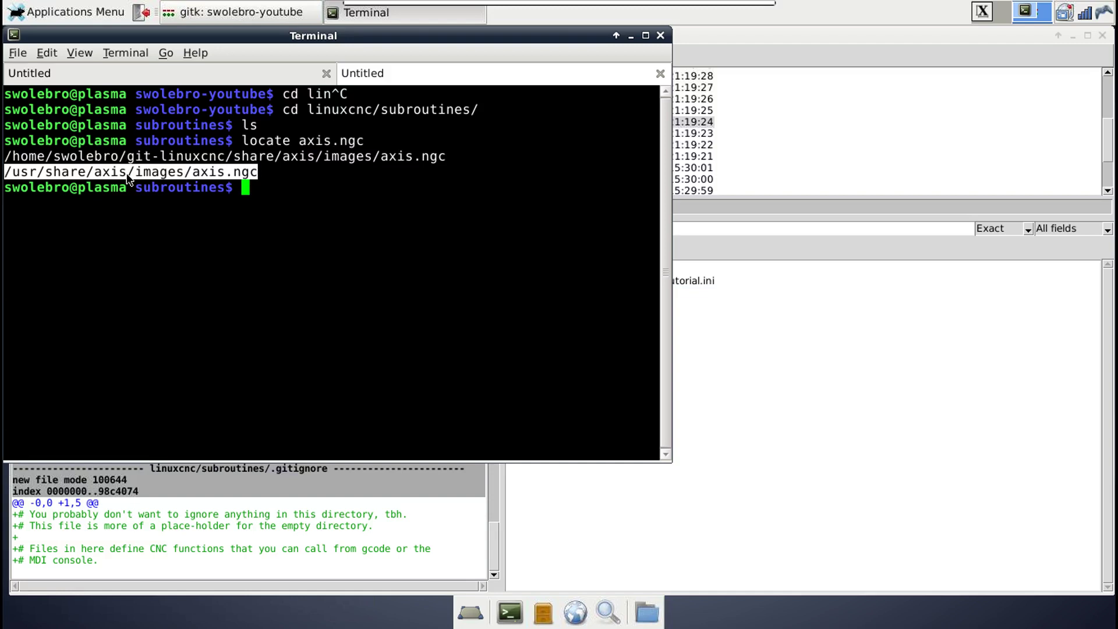
{"action": "left_click", "coordinate": [983, 18]}
{"action": "key", "text": "o"}
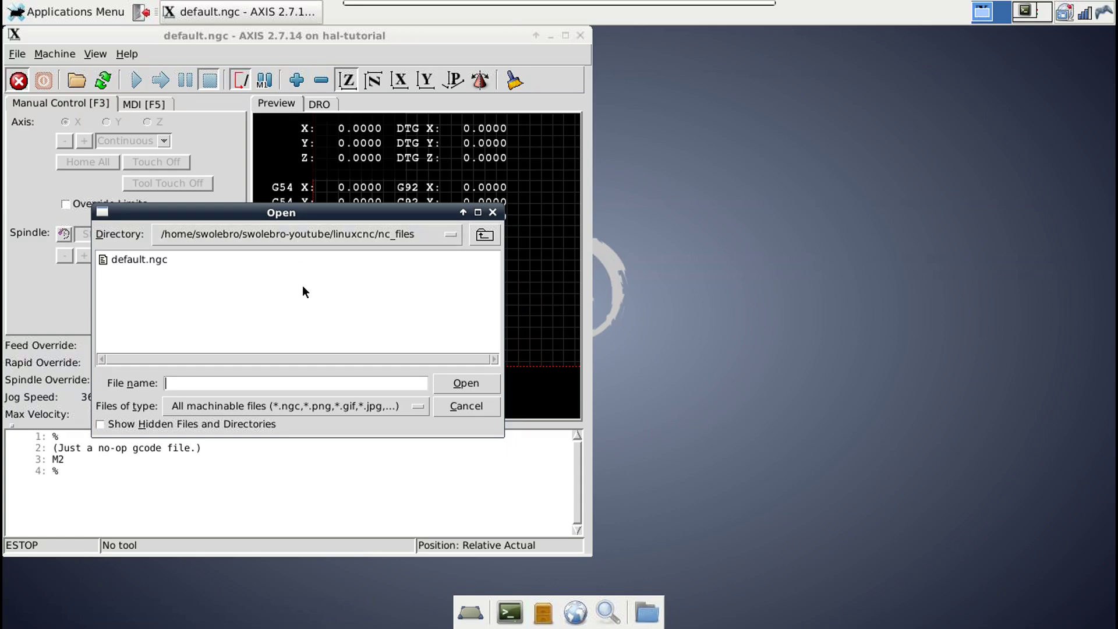
Load /usr/share/axis/images/axis.ngc in AXIS and pan its LinuxCNC logo toolpath preview.
{"action": "key", "text": "ctrl+v"}
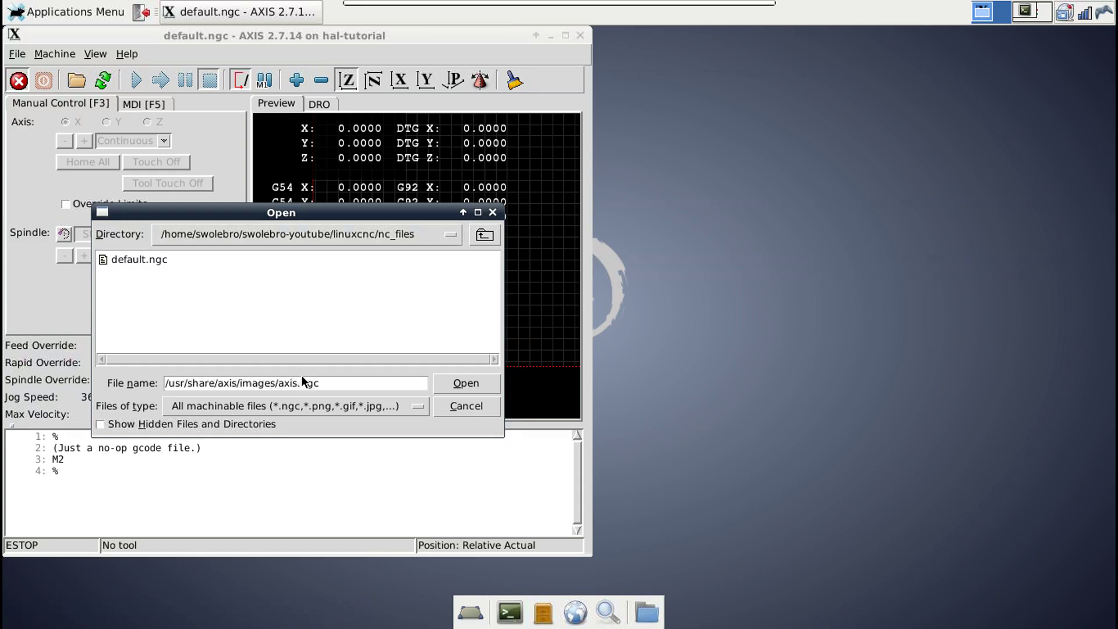
{"action": "left_click", "coordinate": [464, 384]}
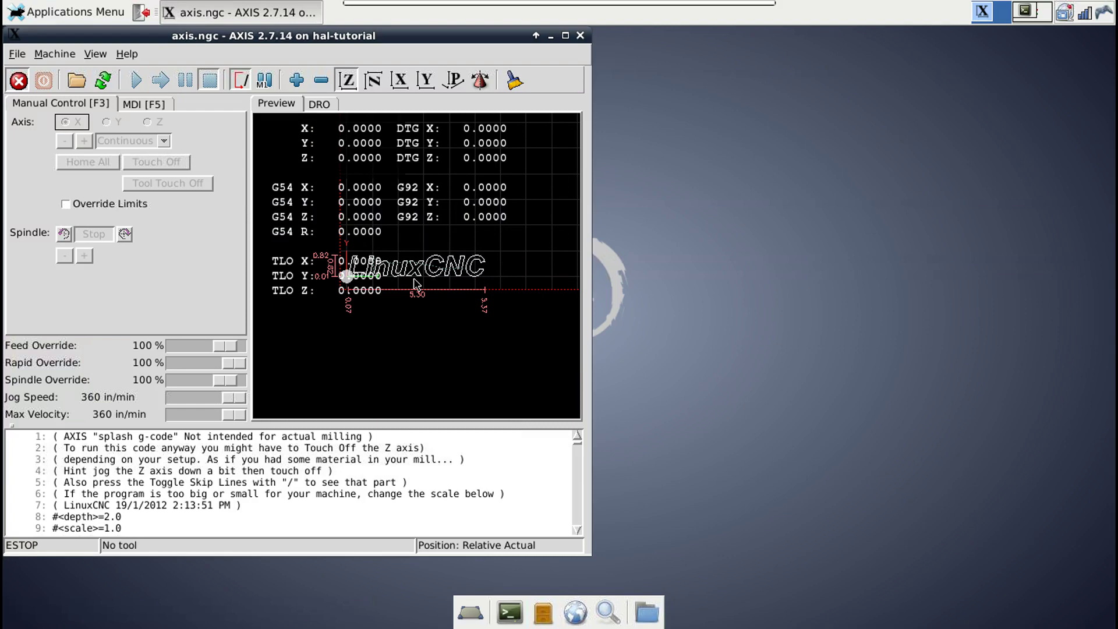
{"action": "mouse_move", "coordinate": [418, 291]}
{"action": "left_mouse_down"}
{"action": "mouse_move", "coordinate": [458, 319]}
{"action": "mouse_move", "coordinate": [461, 354]}
{"action": "left_mouse_up"}
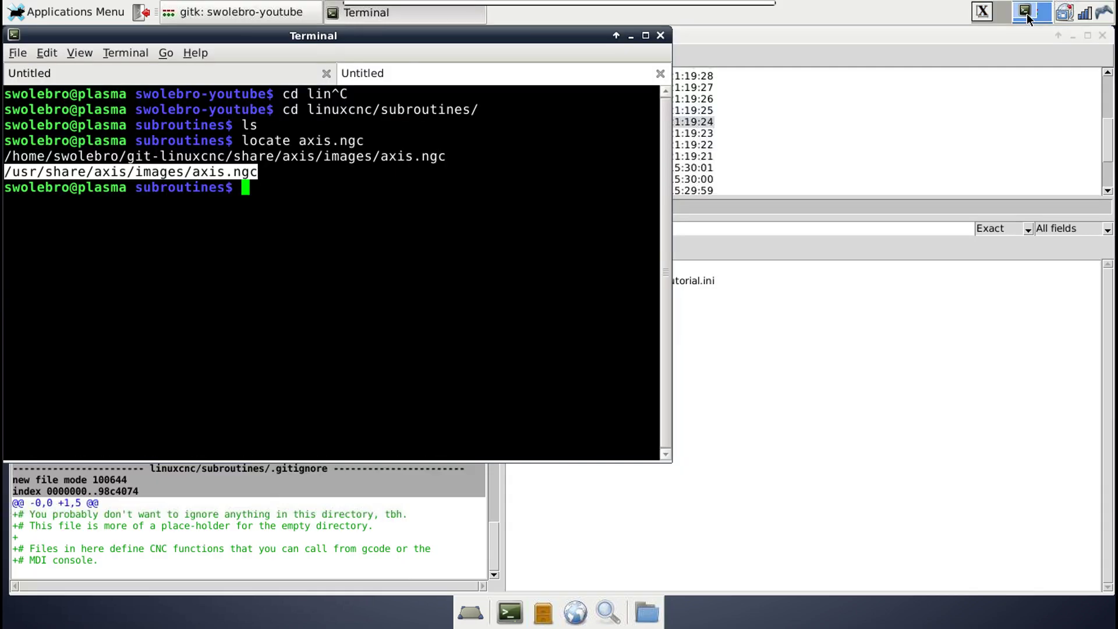
Return to gitk and select the 'Adding an axisrc file' commit.
{"action": "left_click", "coordinate": [1031, 18]}
{"action": "left_click", "coordinate": [817, 334]}
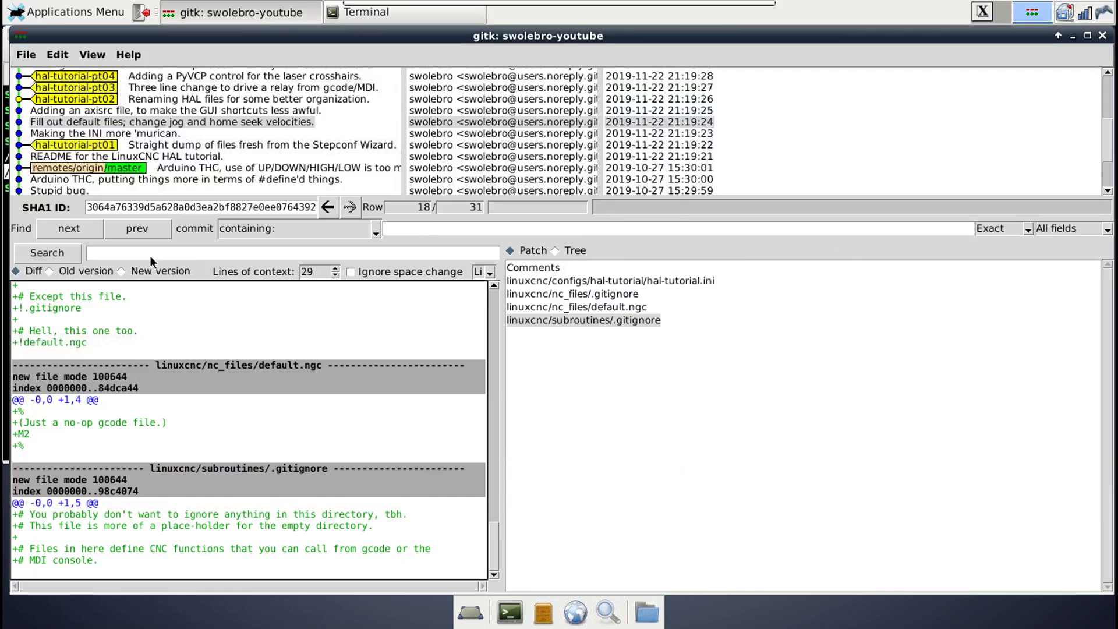
{"action": "left_click", "coordinate": [140, 112]}
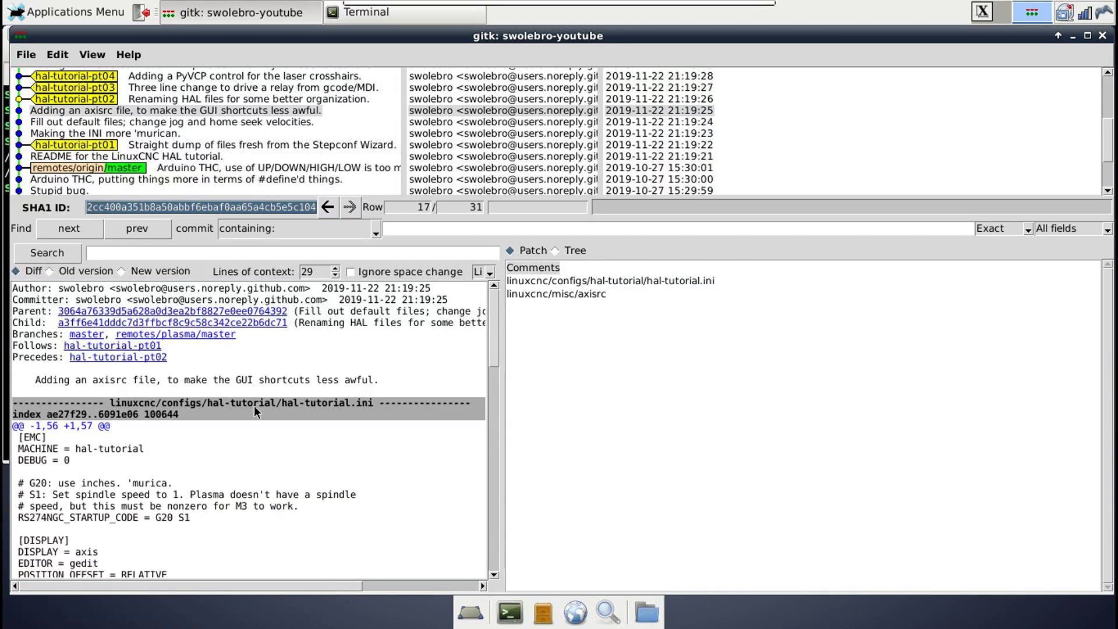
{"action": "scroll", "coordinate": [311, 432], "scroll_direction": "down", "scroll_amount": 5}
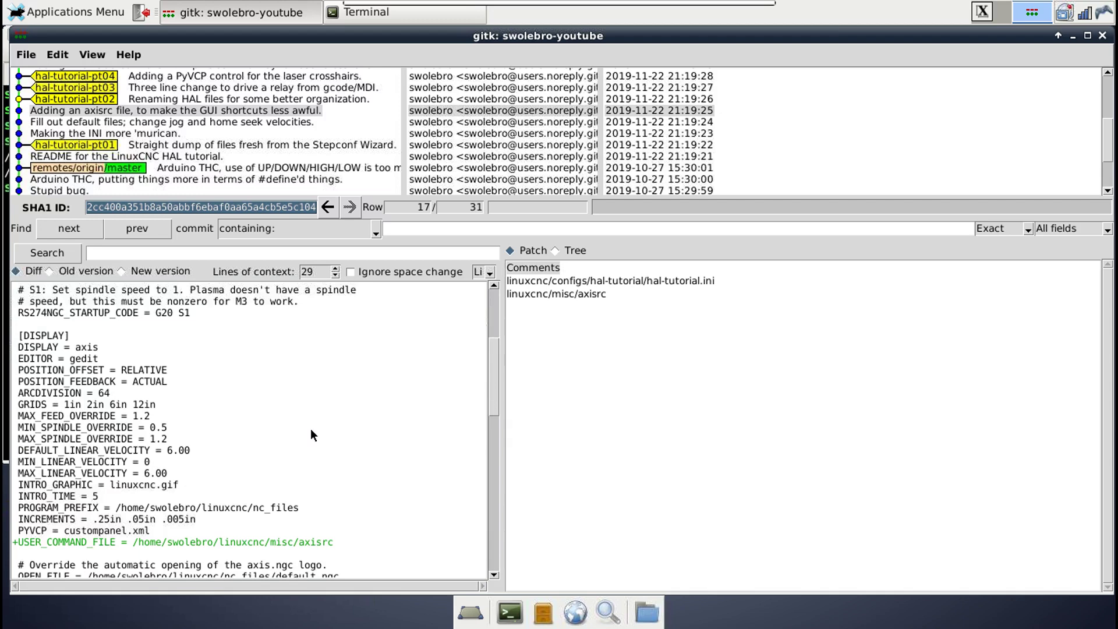
{"action": "scroll", "coordinate": [310, 428], "scroll_direction": "down", "scroll_amount": 3}
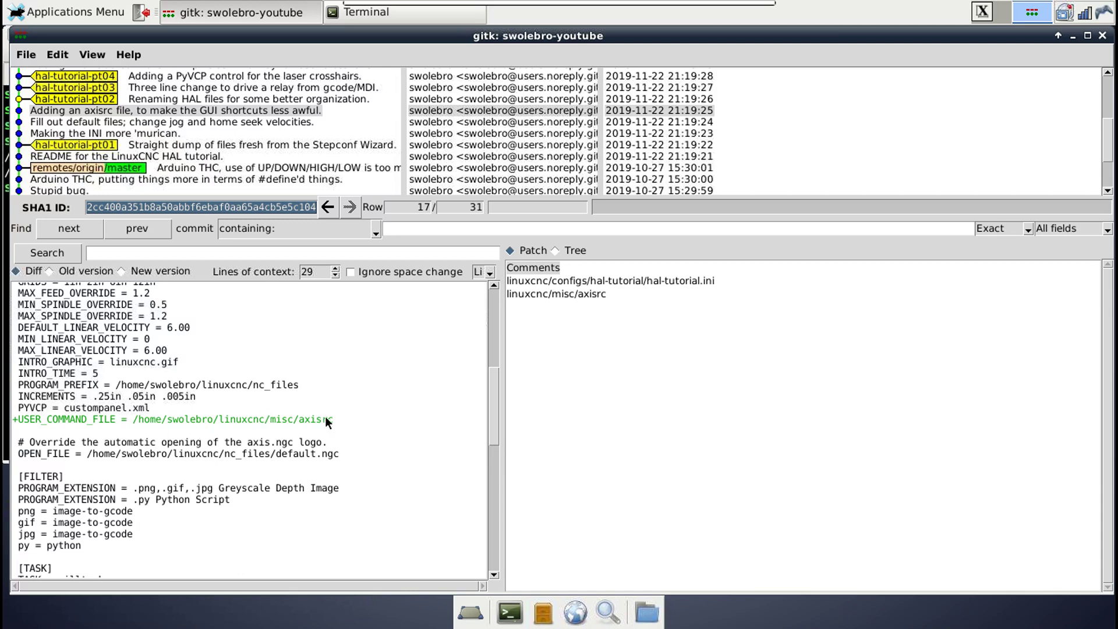
Read the new linuxcnc/misc/axisrc diff that unbinds the r run and feed-override keys.
{"action": "left_click", "coordinate": [550, 293]}
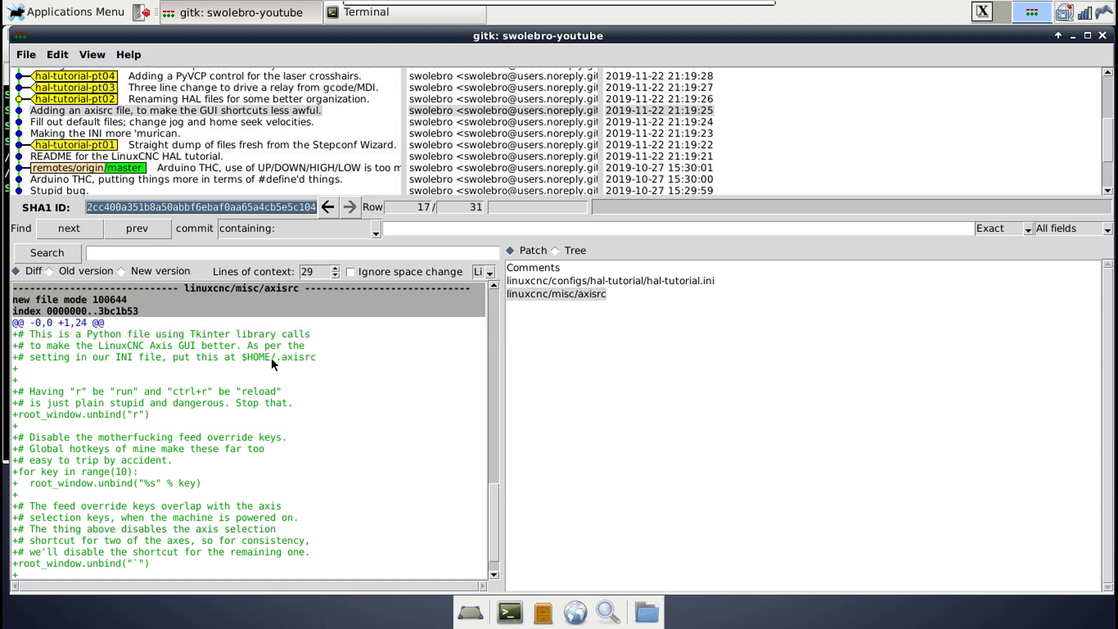
{"action": "scroll", "coordinate": [214, 424], "scroll_direction": "down", "scroll_amount": 1}
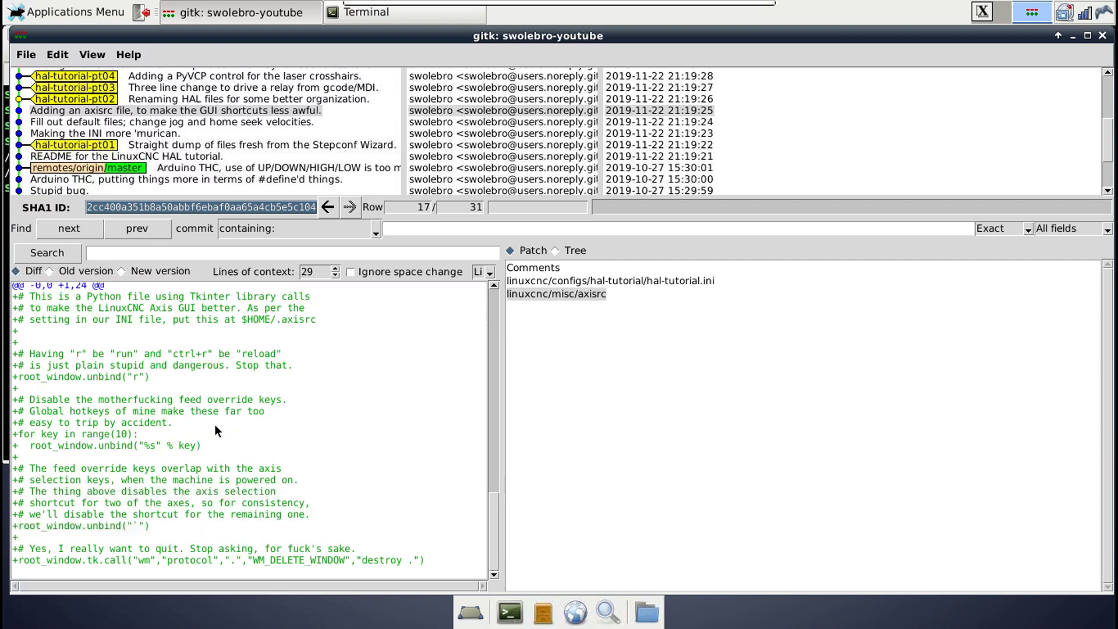
{"action": "scroll", "coordinate": [215, 424], "scroll_direction": "up", "scroll_amount": 2}
{"action": "scroll", "coordinate": [215, 424], "scroll_direction": "down", "scroll_amount": 1}
{"action": "scroll", "coordinate": [215, 426], "scroll_direction": "down", "scroll_amount": 1}
{"action": "scroll", "coordinate": [197, 398], "scroll_direction": "up", "scroll_amount": 2}
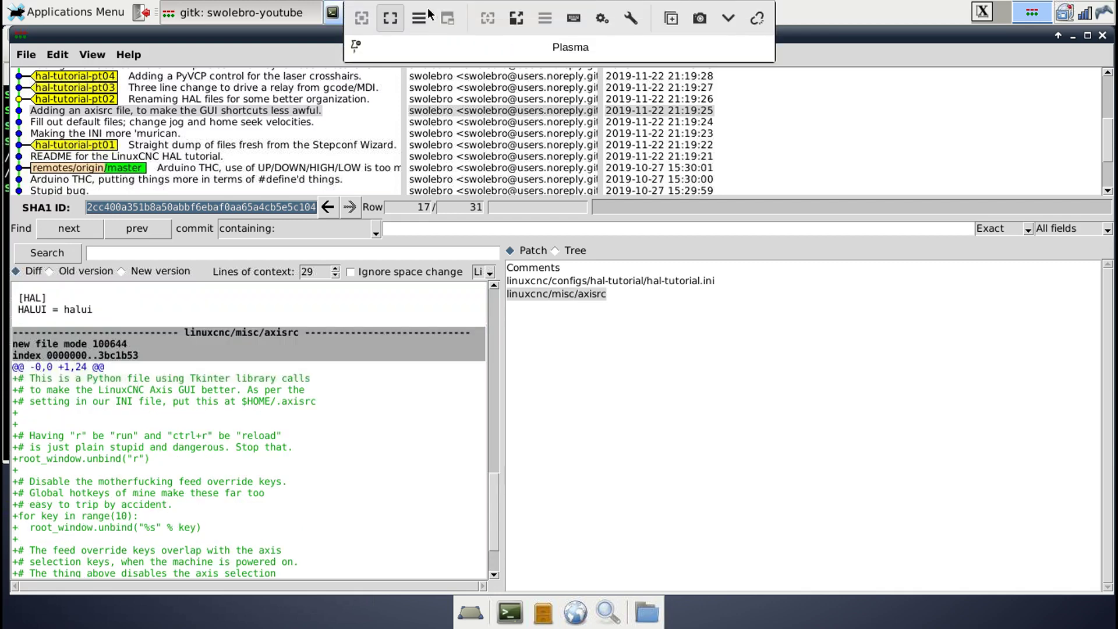
In the terminal, change from home into the linuxcnc/misc/ directory.
{"action": "left_click", "coordinate": [348, 16]}
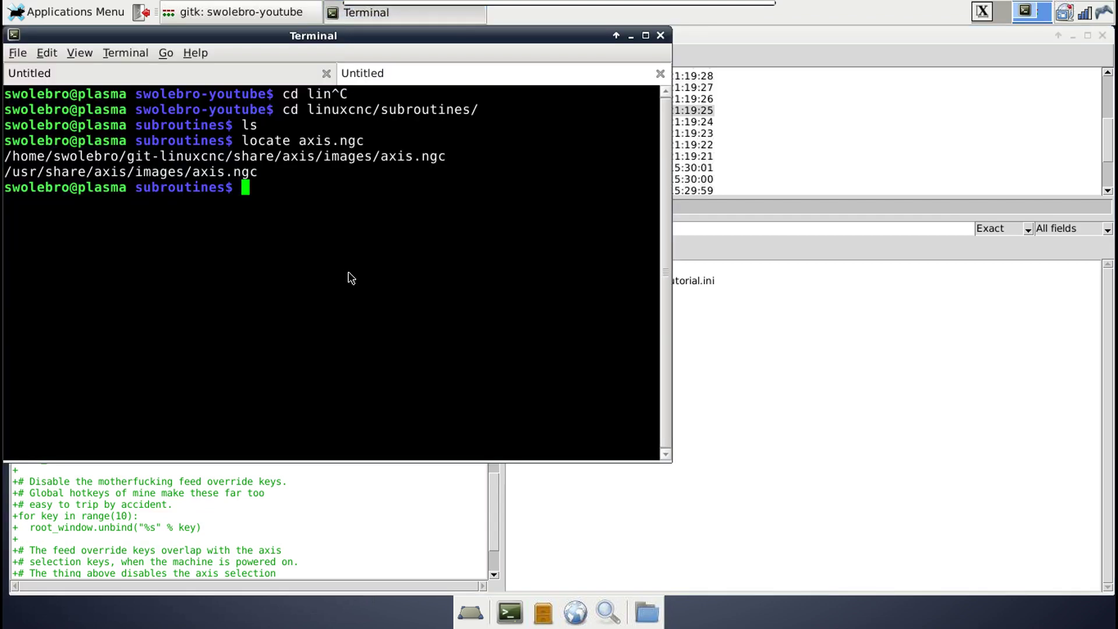
{"action": "type", "text": "cd"}
{"action": "key", "text": "Return"}
{"action": "type", "text": "cd linuxcnc"}
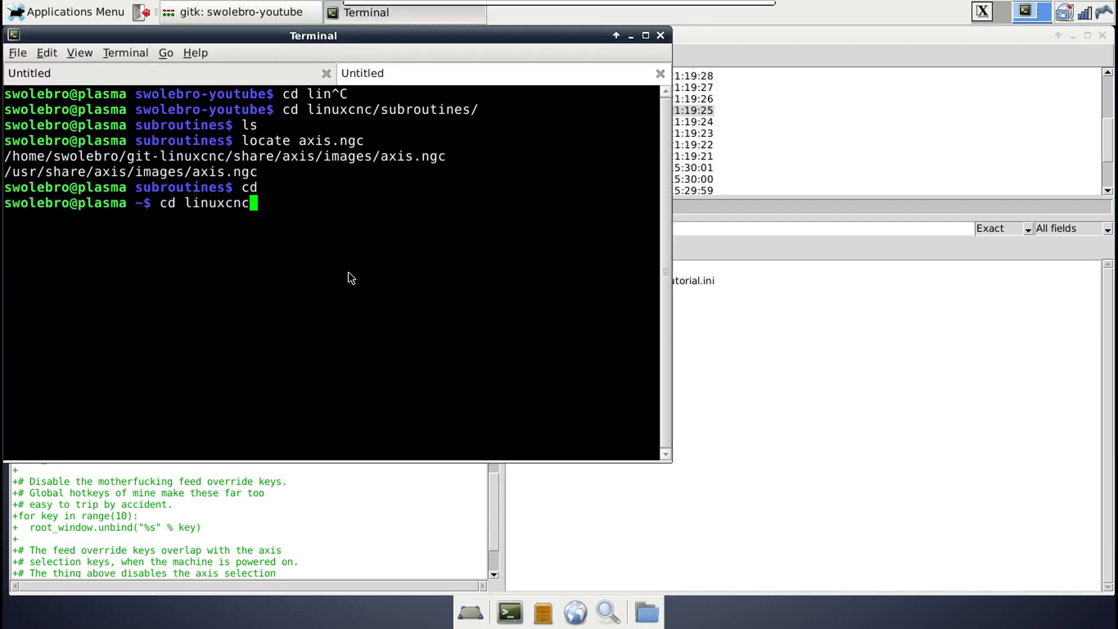
{"action": "type", "text": "/misc/"}
{"action": "key", "text": "Return"}
Open axisrc read-only with view and move down through its comments.
{"action": "type", "text": "iew"}
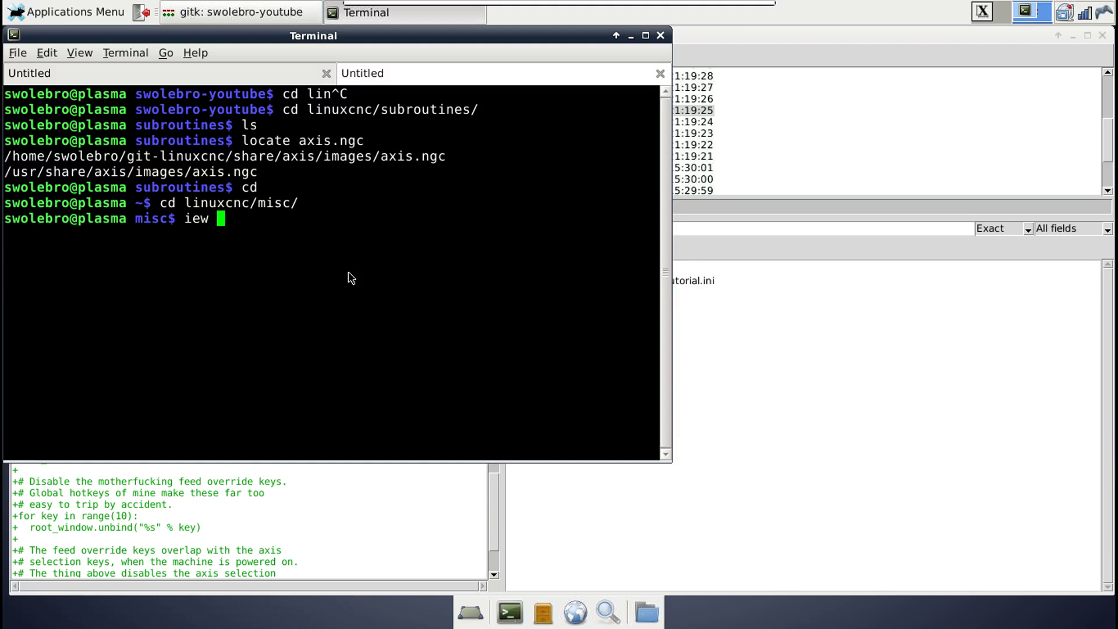
{"action": "key", "text": "Home"}
{"action": "type", "text": "v"}
{"action": "key", "text": "End"}
{"action": "type", "text": "axisrc"}
{"action": "key", "text": "Return"}
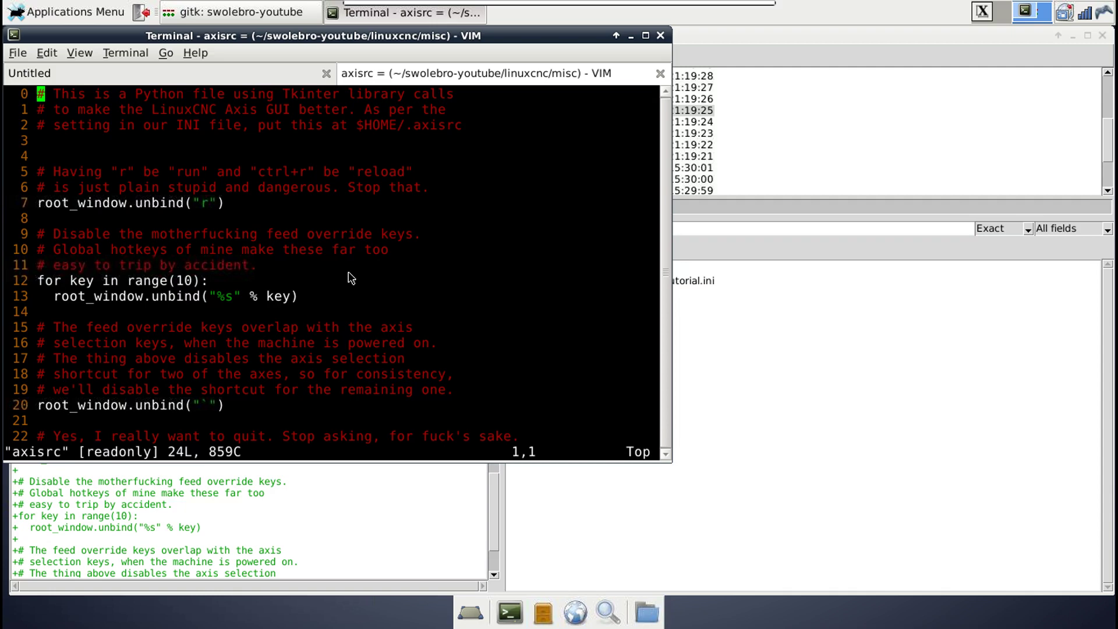
{"action": "key", "text": "j"}
{"action": "key", "text": "j"}
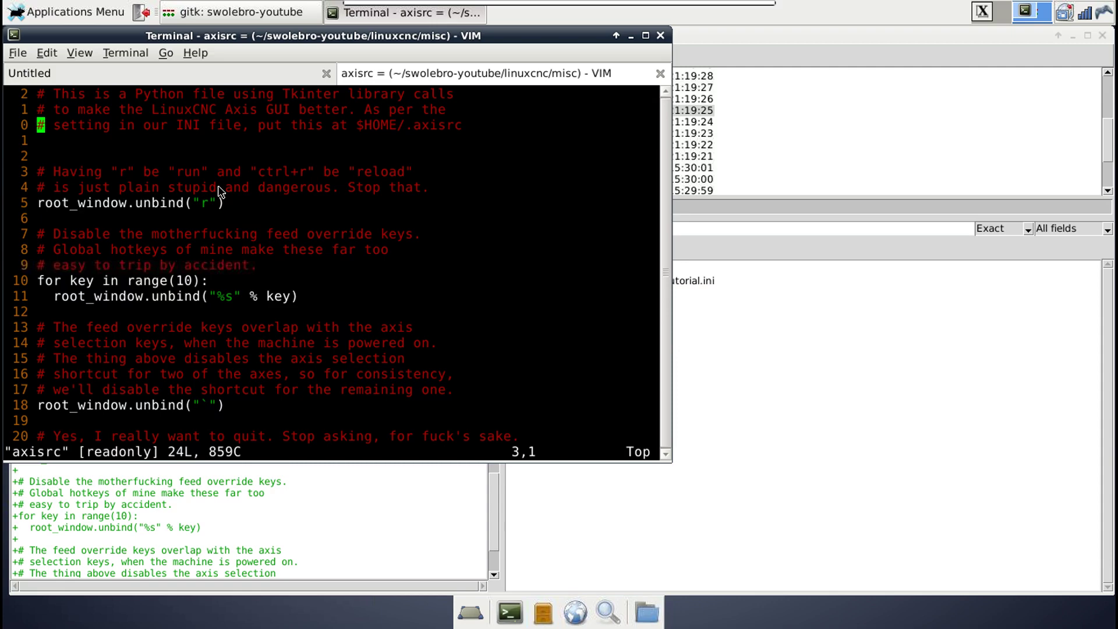
{"action": "key", "text": "j"}
{"action": "key", "text": "j"}
{"action": "key", "text": "j"}
{"action": "key", "text": "j"}
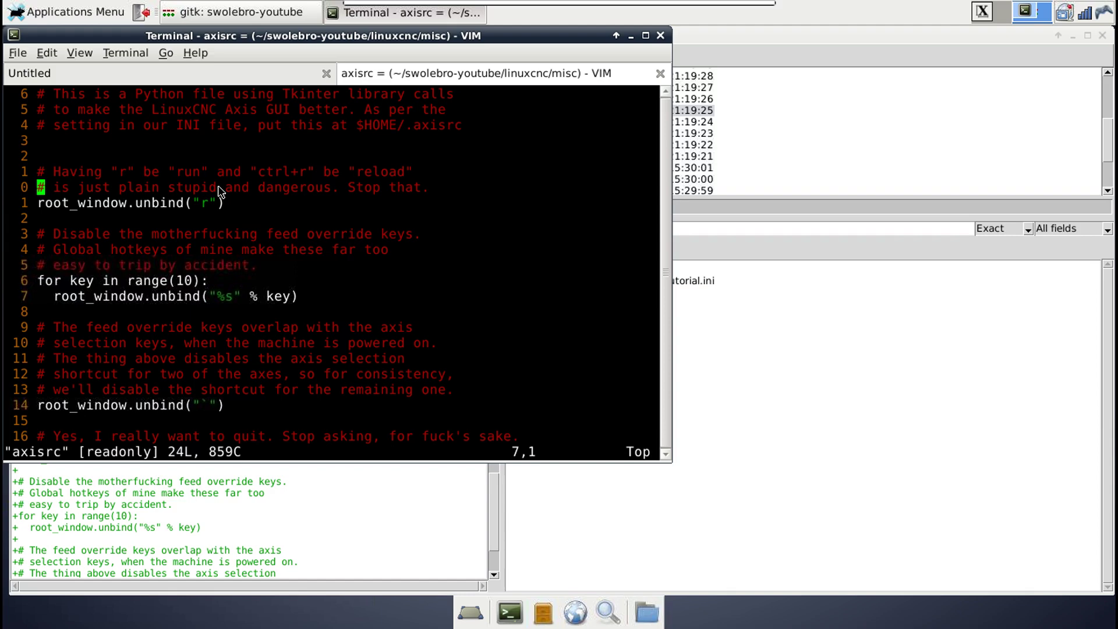
{"action": "key", "text": "j"}
{"action": "key", "text": "j"}
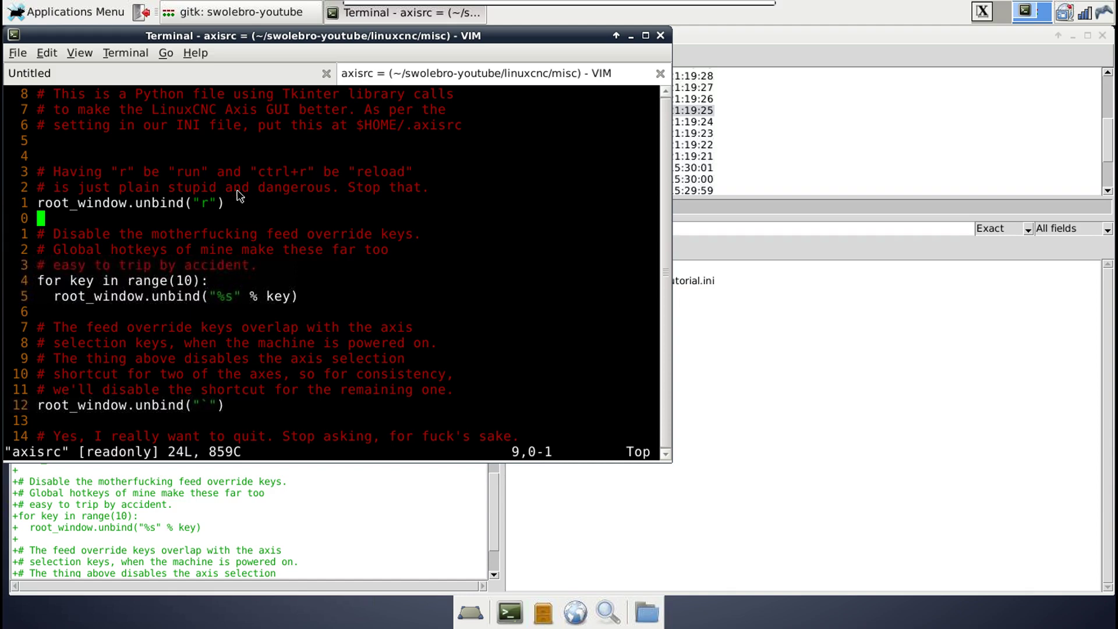
In AXIS, drop the feed override slider to about 41 % and raise it again.
{"action": "left_click", "coordinate": [983, 15]}
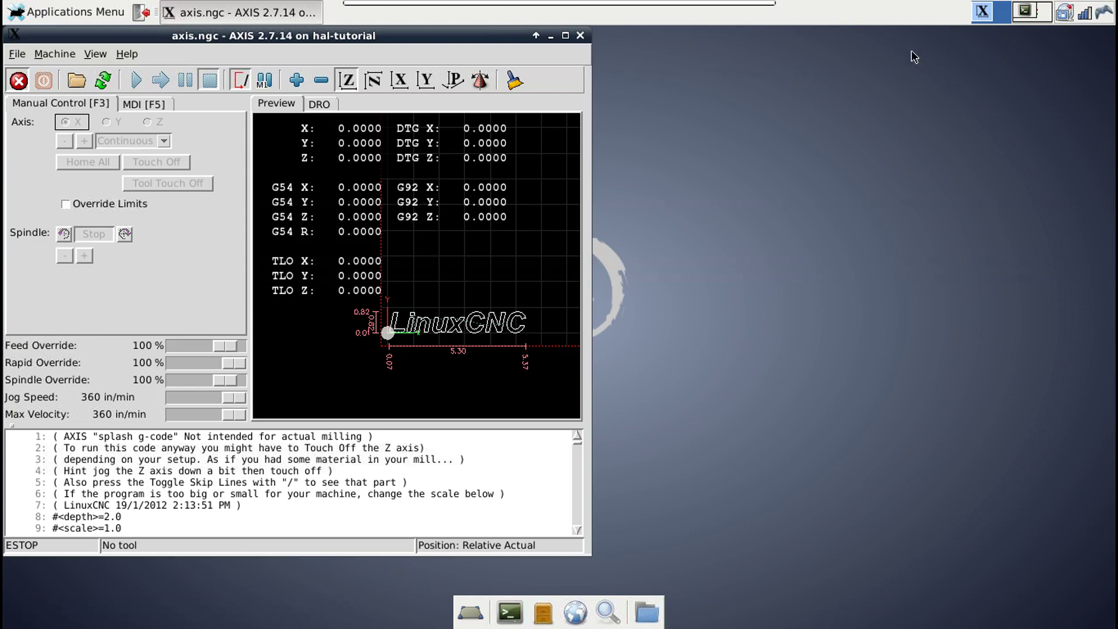
{"action": "left_click", "coordinate": [1041, 13]}
{"action": "left_click_drag", "start_coordinate": [204, 340], "coordinate": [186, 347]}
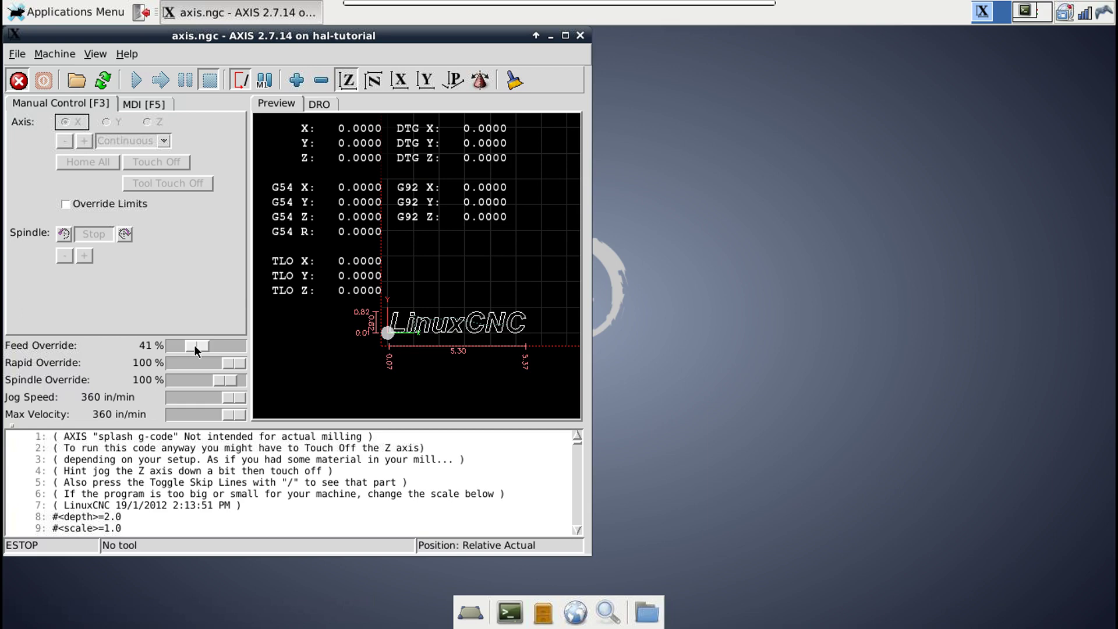
{"action": "left_click_drag", "start_coordinate": [195, 348], "coordinate": [223, 332]}
Move from axisrc's backtick unbind line to line 24's quit-without-asking override, then return to AXIS.
{"action": "left_click", "coordinate": [1031, 17]}
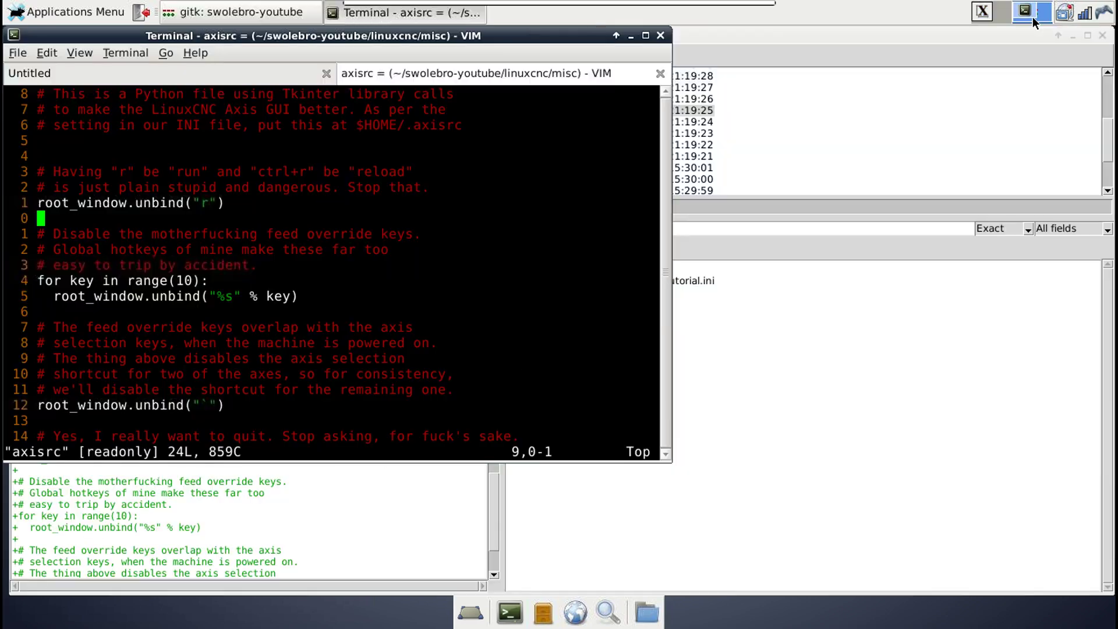
{"action": "left_click", "coordinate": [212, 406]}
{"action": "key", "text": "j"}
{"action": "key", "text": "j"}
{"action": "key", "text": "j"}
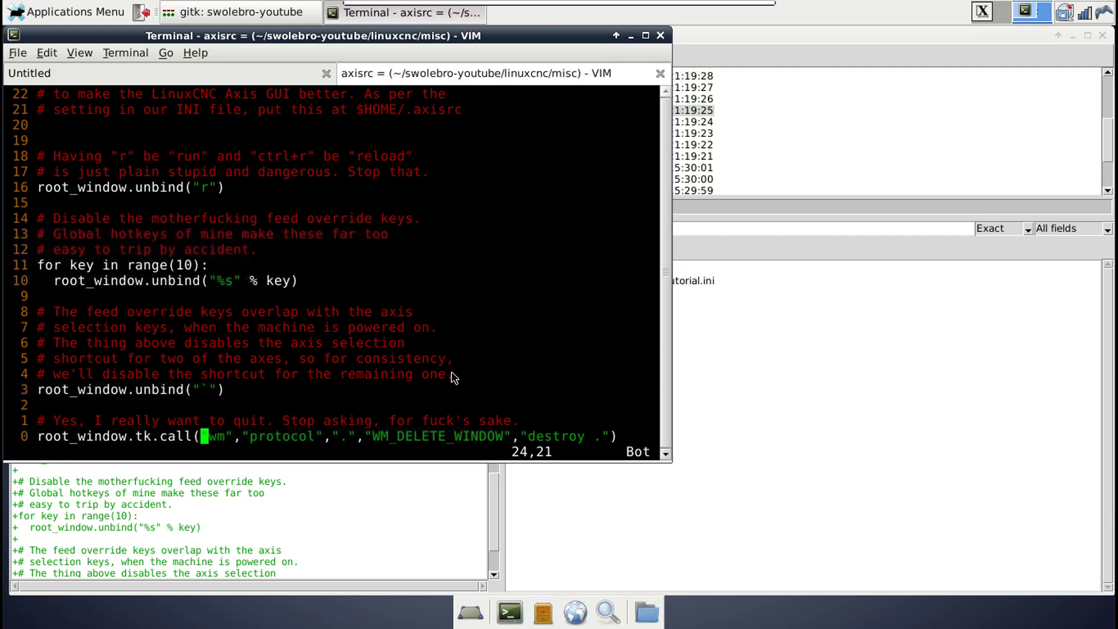
{"action": "left_click", "coordinate": [1004, 18]}
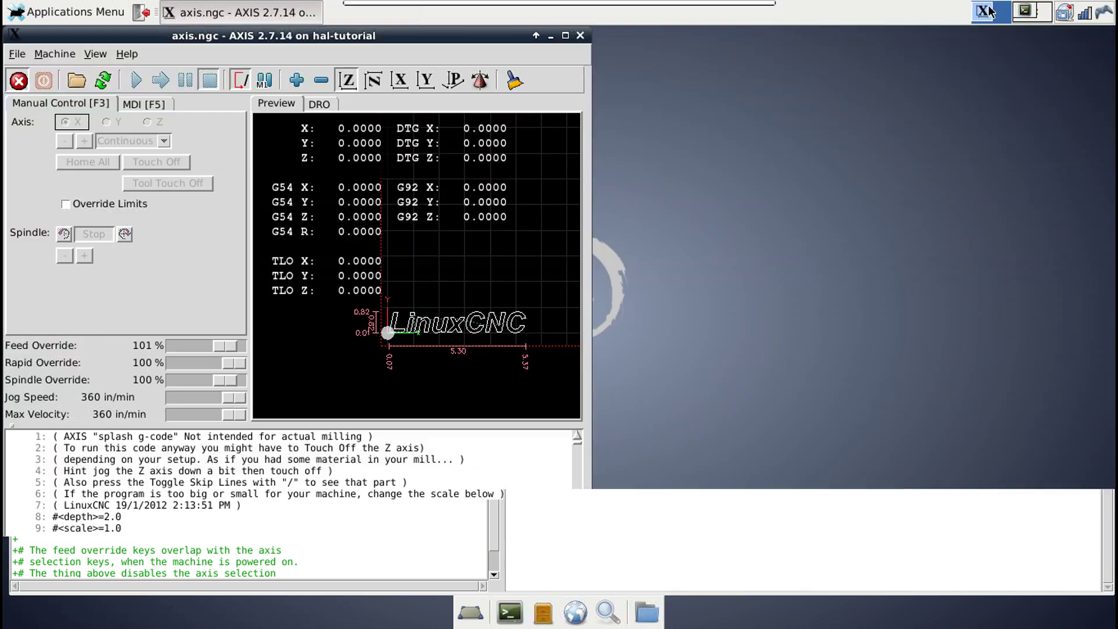
Close AXIS with no confirmation prompt, quit vim with :q, and bring gitk forward.
{"action": "left_click", "coordinate": [581, 35]}
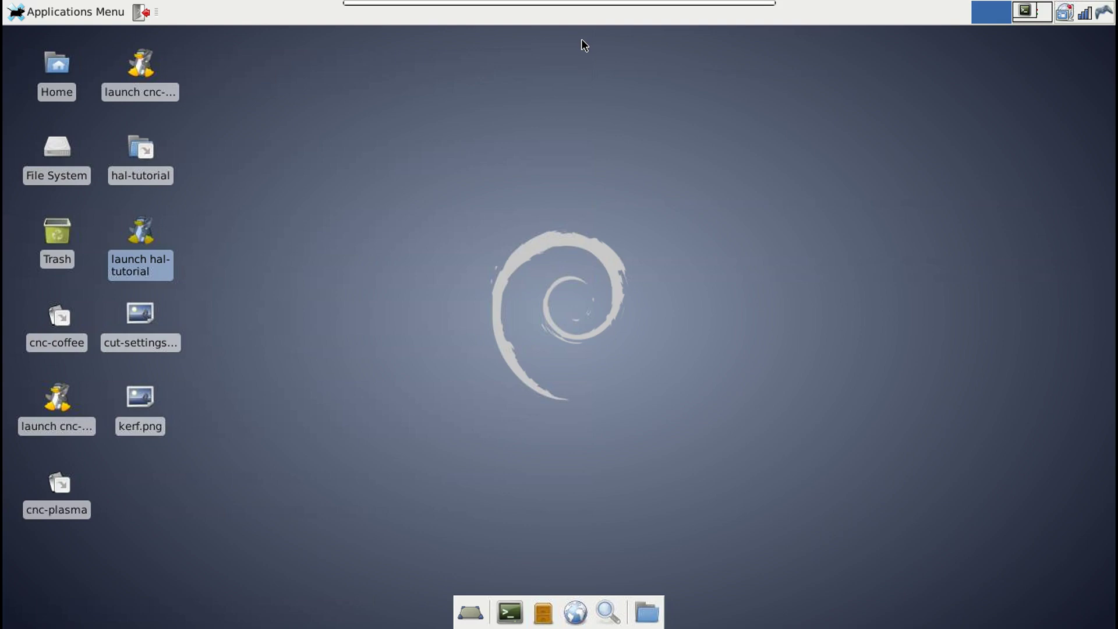
{"action": "left_click", "coordinate": [1038, 13]}
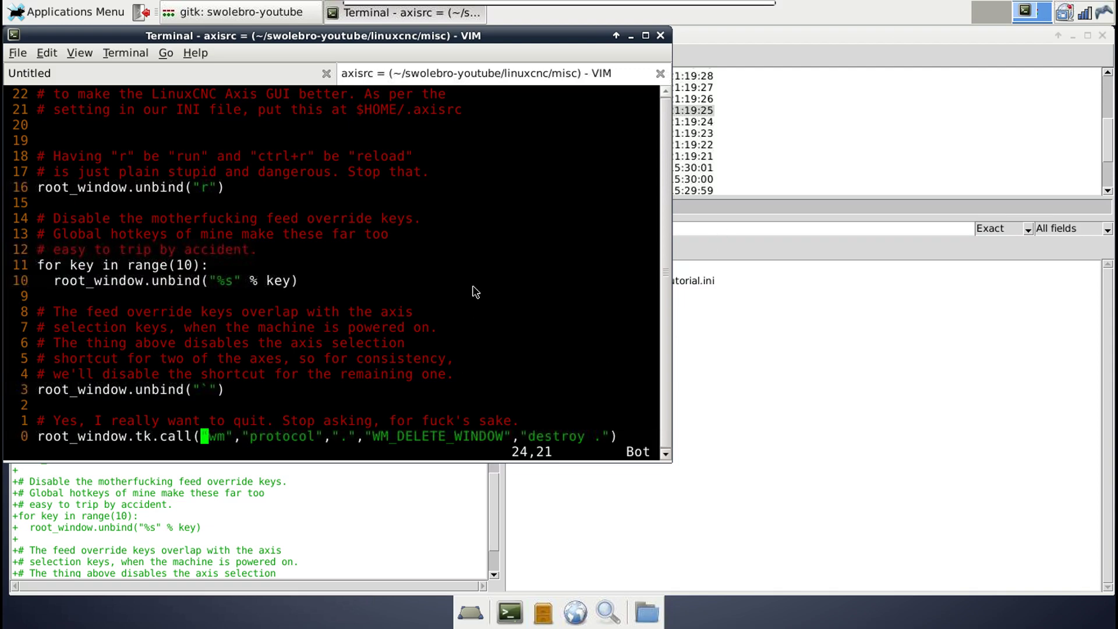
{"action": "type", "text": ":q"}
{"action": "key", "text": "Return"}
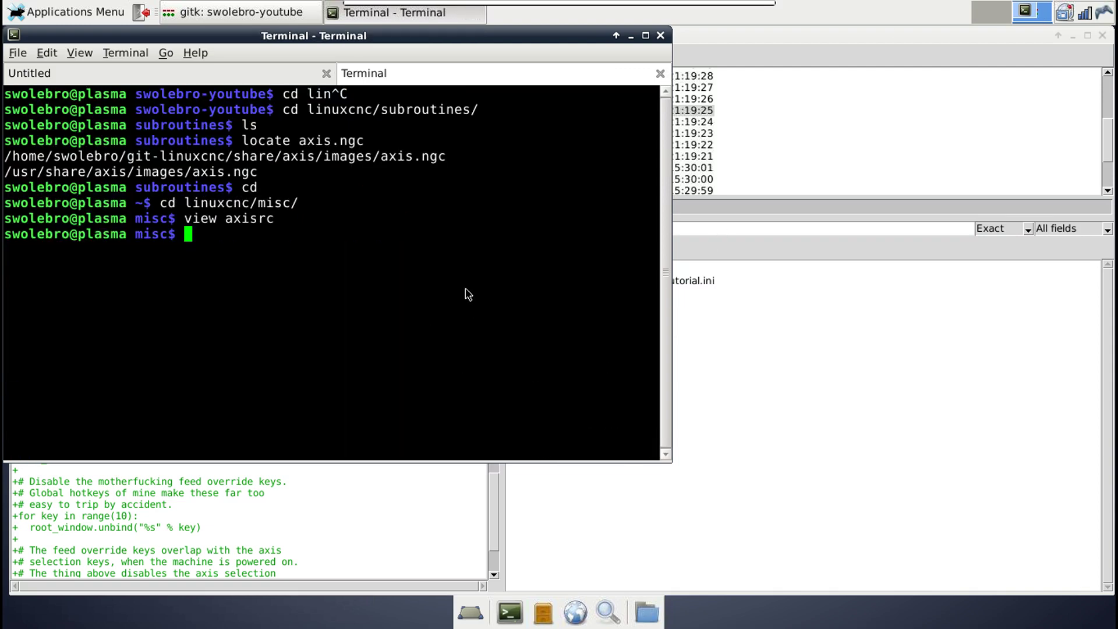
{"action": "left_click", "coordinate": [231, 528]}
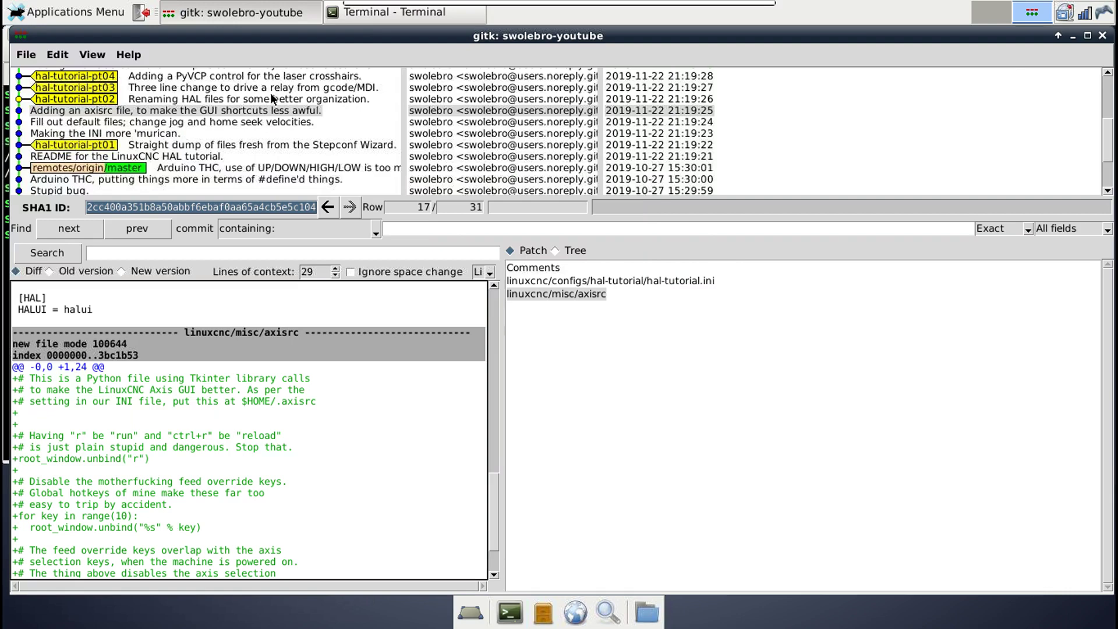
Select the 'Renaming HAL files for some better organization.' commit and scroll through its diff.
{"action": "left_click", "coordinate": [223, 97]}
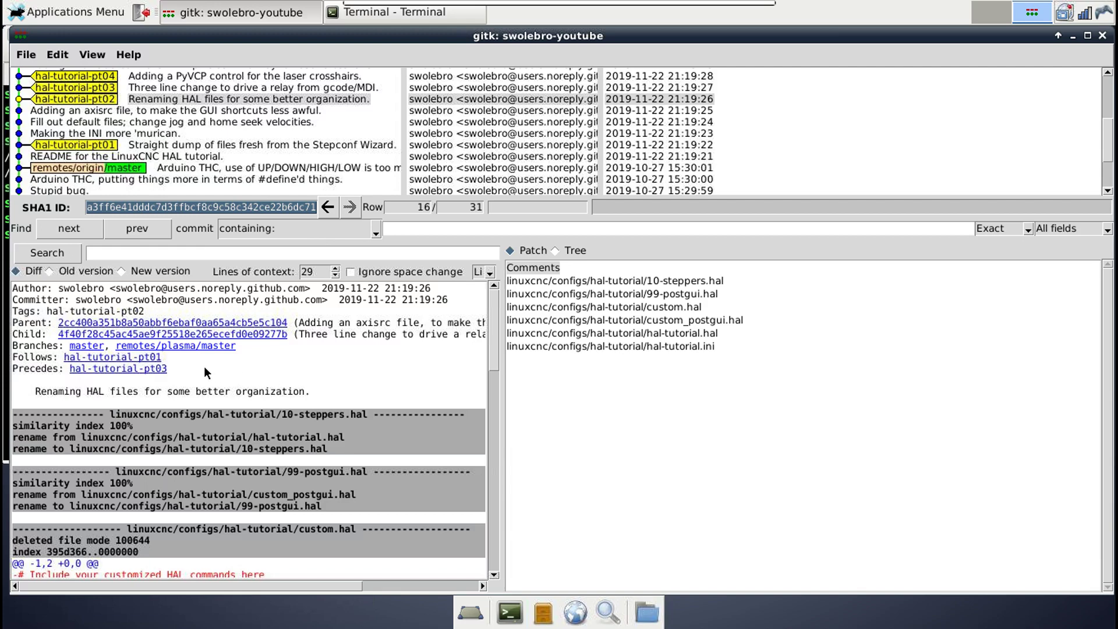
{"action": "scroll", "coordinate": [323, 341], "scroll_direction": "down", "scroll_amount": 3}
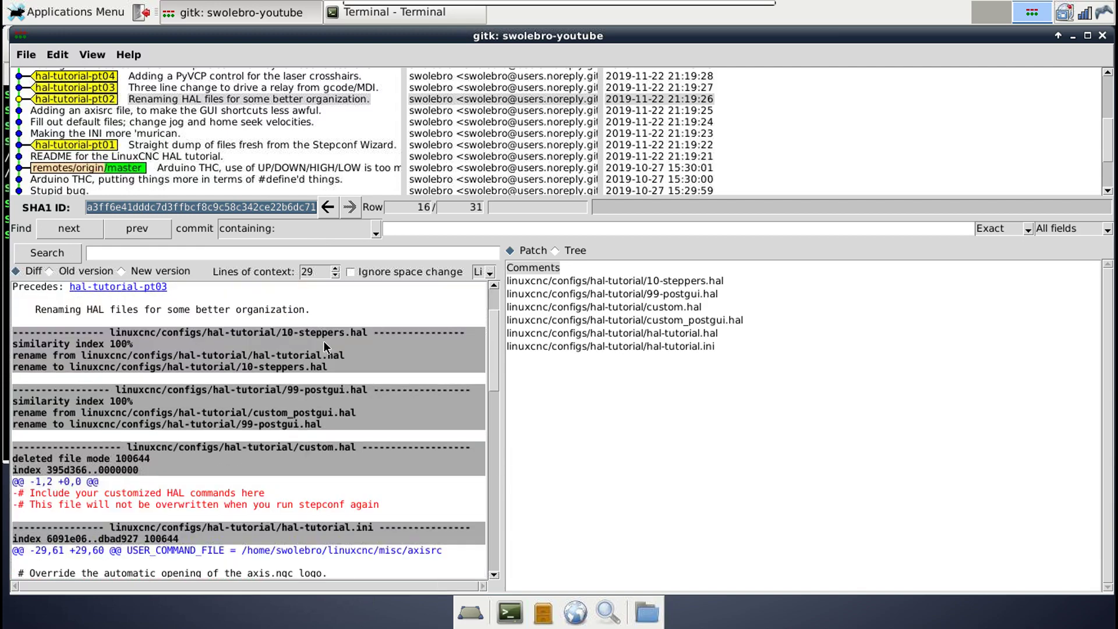
{"action": "scroll", "coordinate": [325, 345], "scroll_direction": "down", "scroll_amount": 2}
{"action": "scroll", "coordinate": [324, 344], "scroll_direction": "down", "scroll_amount": 5}
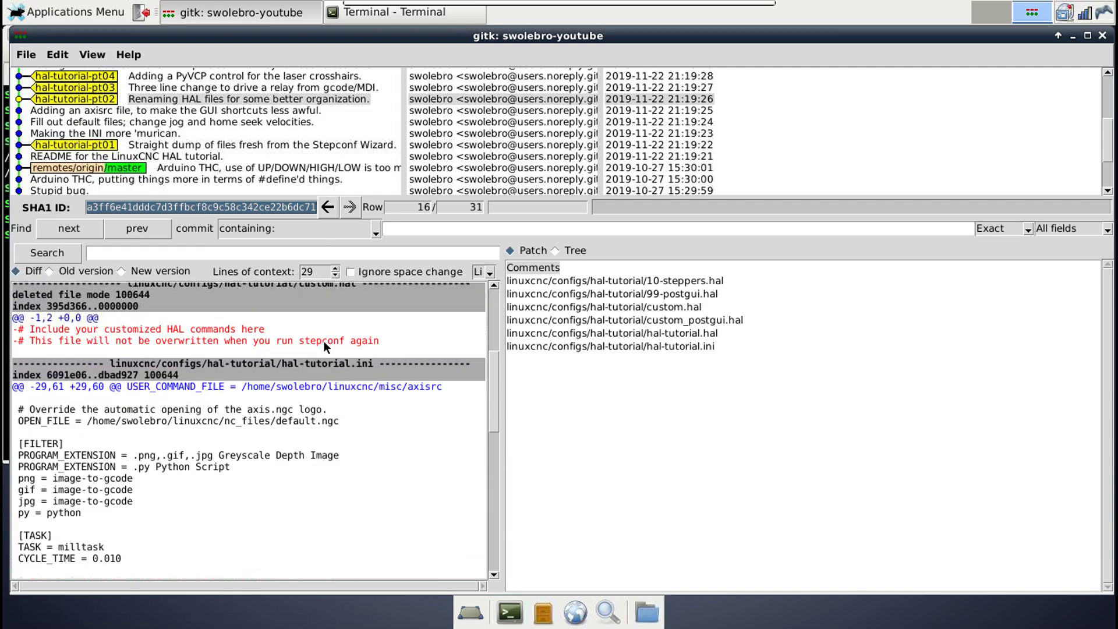
{"action": "scroll", "coordinate": [325, 342], "scroll_direction": "down", "scroll_amount": 10}
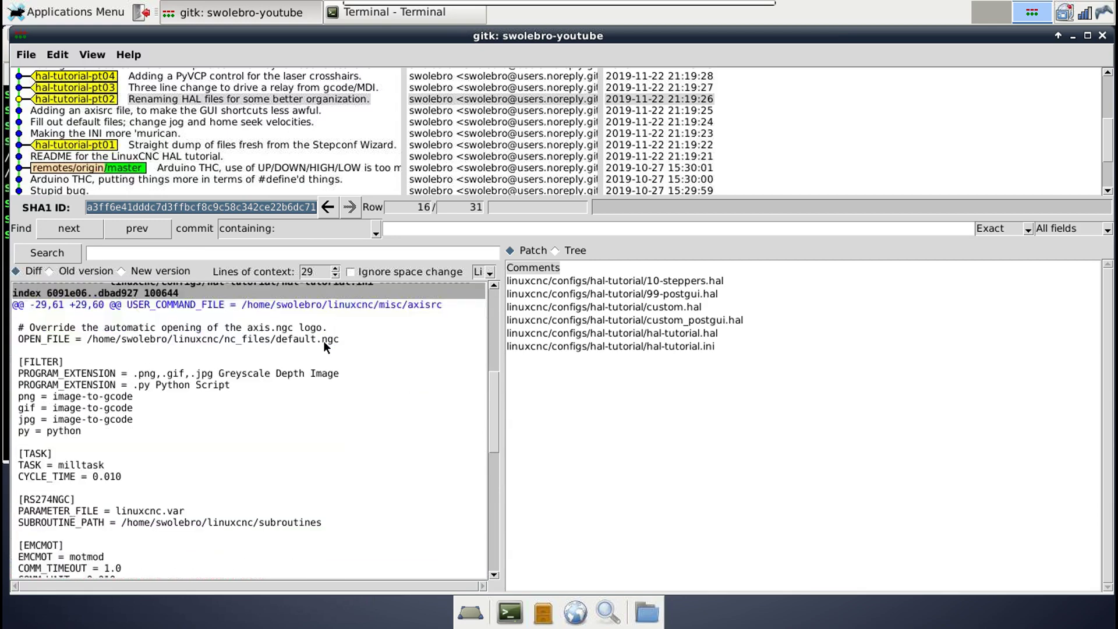
{"action": "scroll", "coordinate": [325, 347], "scroll_direction": "down", "scroll_amount": 1}
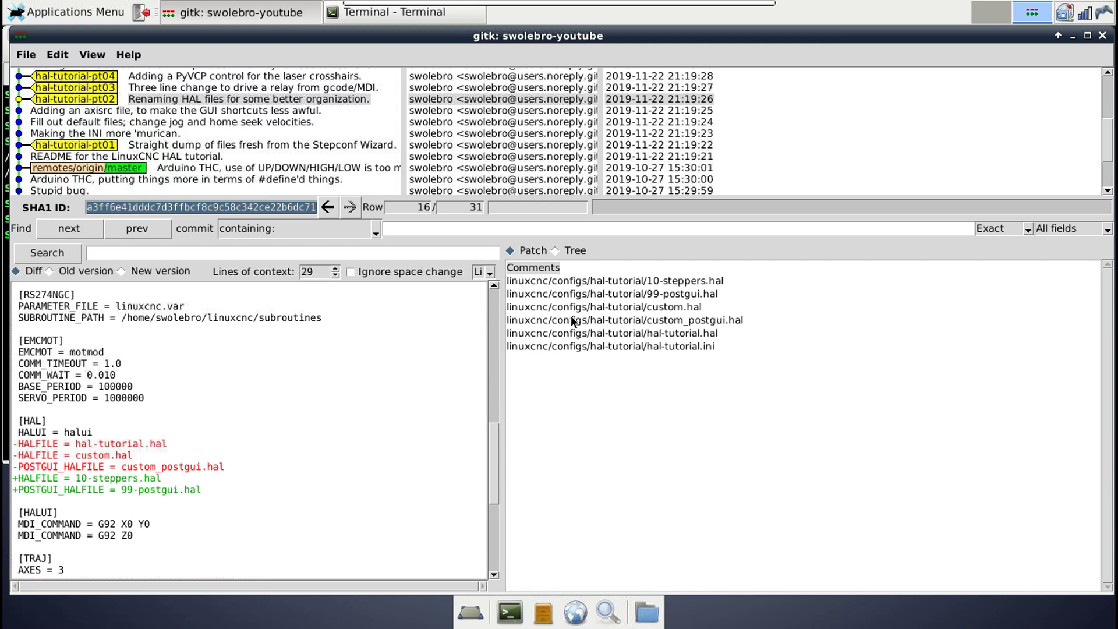
Jump to the hal-tutorial.hal changes and review its renamed-file diff.
{"action": "left_click", "coordinate": [691, 333]}
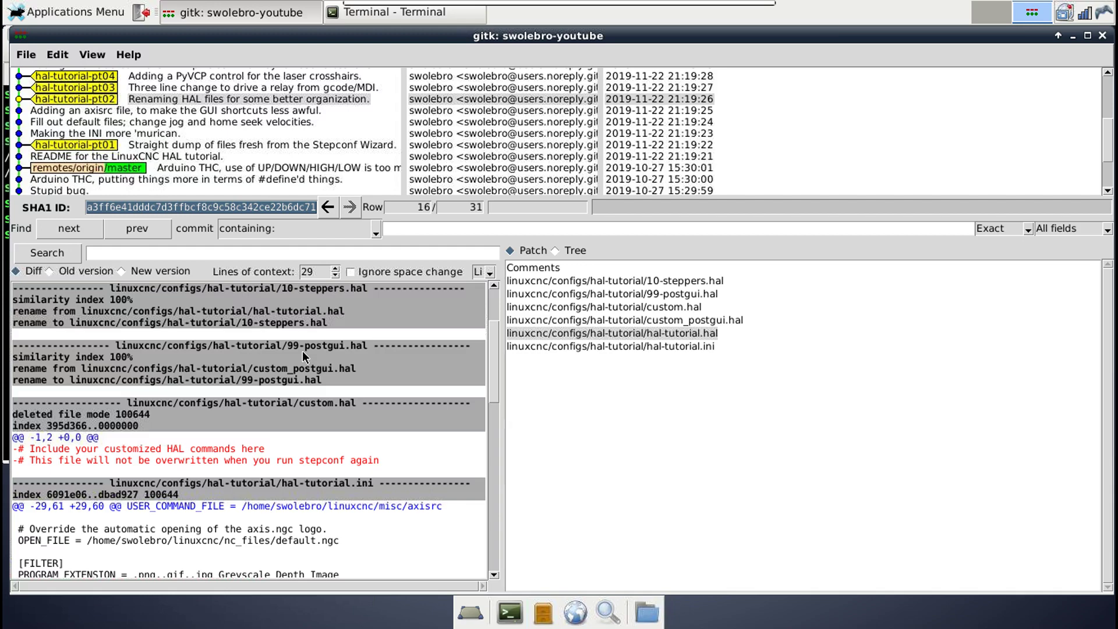
{"action": "scroll", "coordinate": [302, 351], "scroll_direction": "up", "scroll_amount": 4}
{"action": "scroll", "coordinate": [302, 350], "scroll_direction": "down", "scroll_amount": 8}
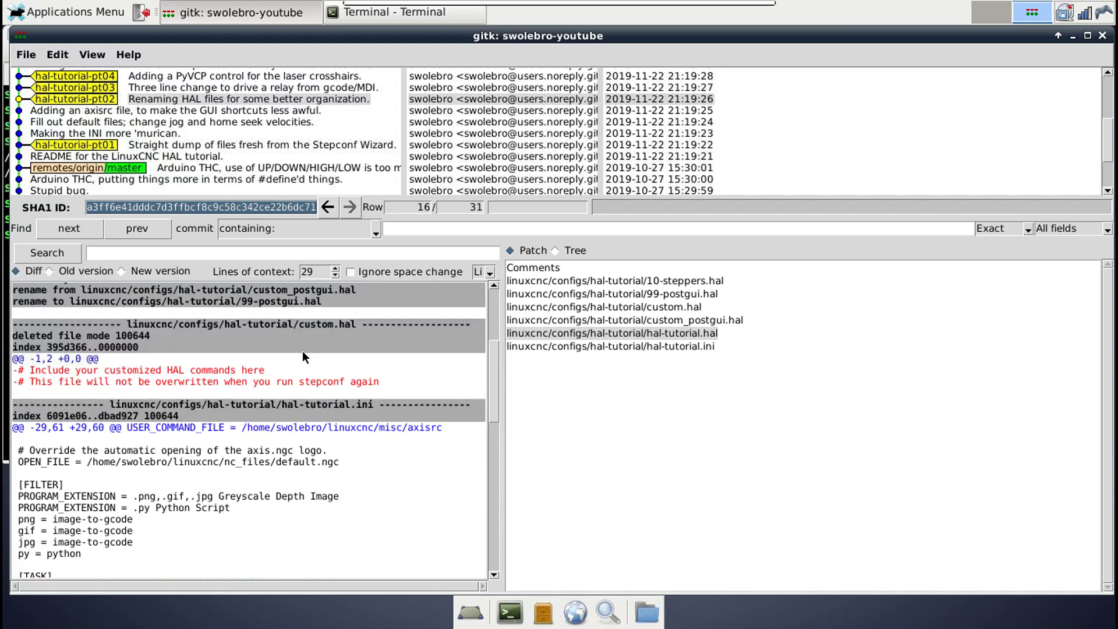
{"action": "scroll", "coordinate": [302, 350], "scroll_direction": "down", "scroll_amount": 8}
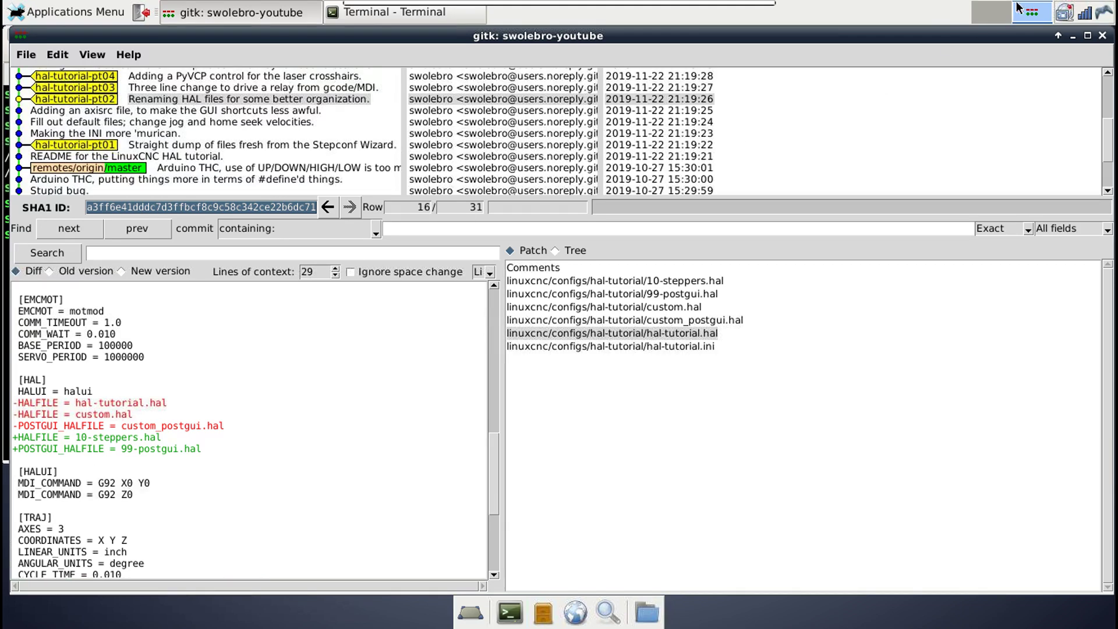
Launch the hal-tutorial LinuxCNC configuration from the desktop's 'launch hal-tutorial' icon.
{"action": "left_click", "coordinate": [999, 13]}
{"action": "double_click", "coordinate": [154, 266]}
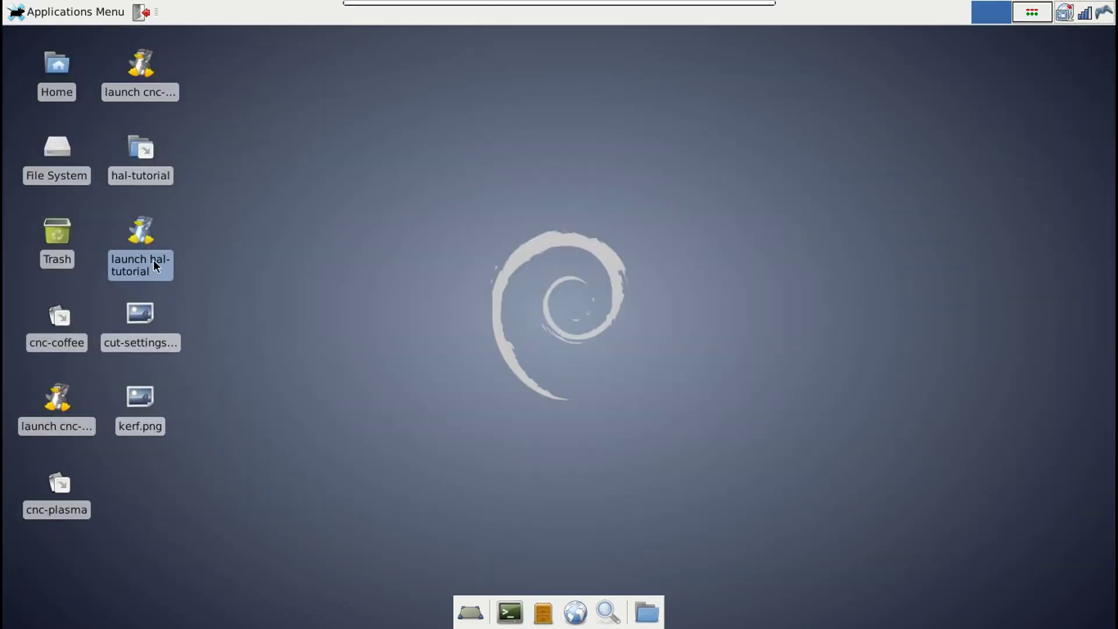